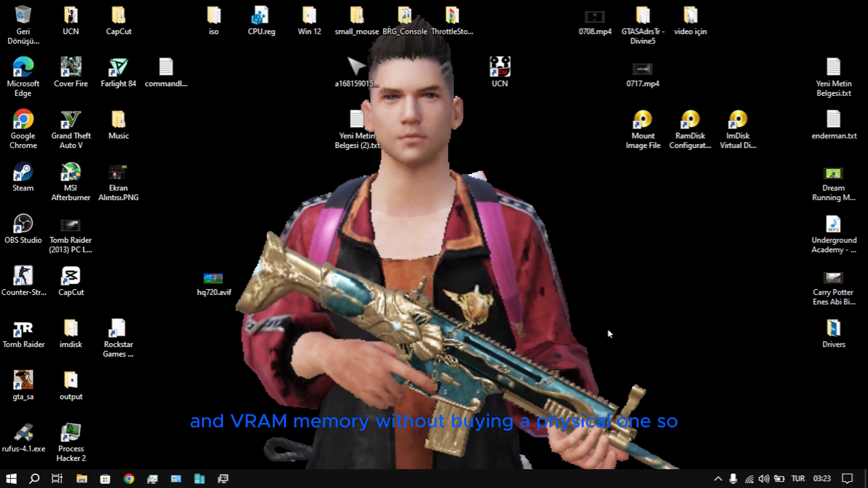
right_click(615, 244)
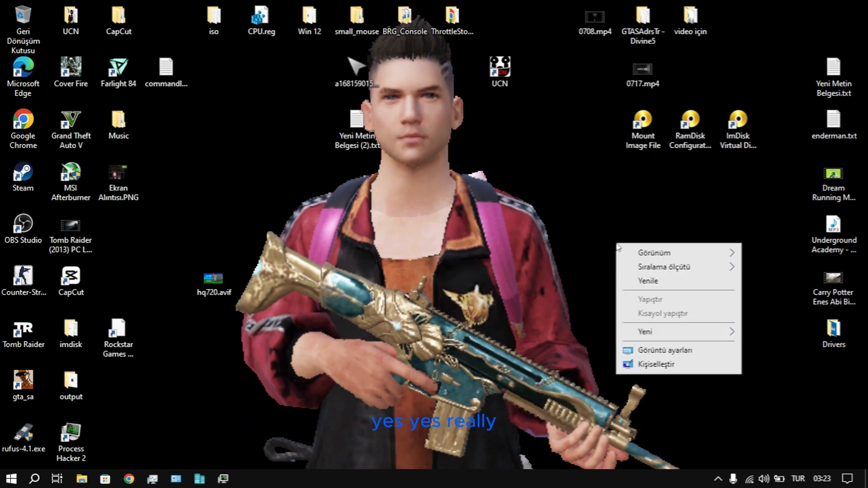
left_click(646, 282)
right_click(602, 218)
left_click(615, 255)
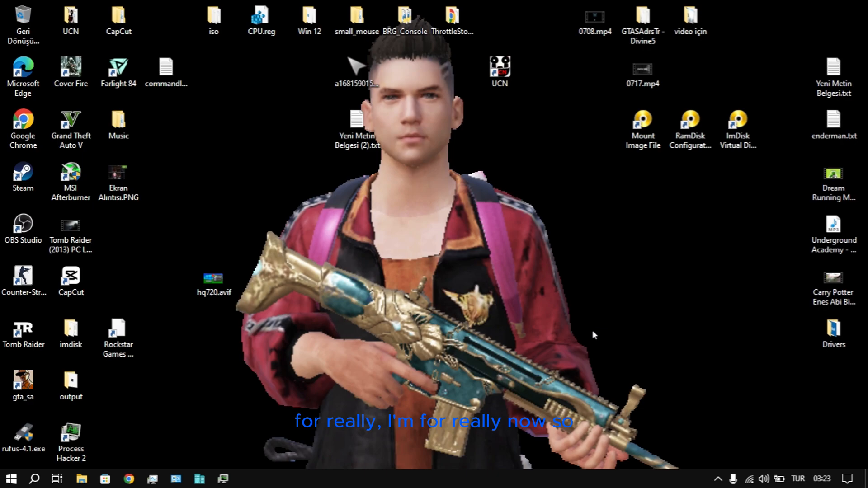
right_click(646, 218)
left_click(664, 256)
right_click(660, 219)
left_click(706, 256)
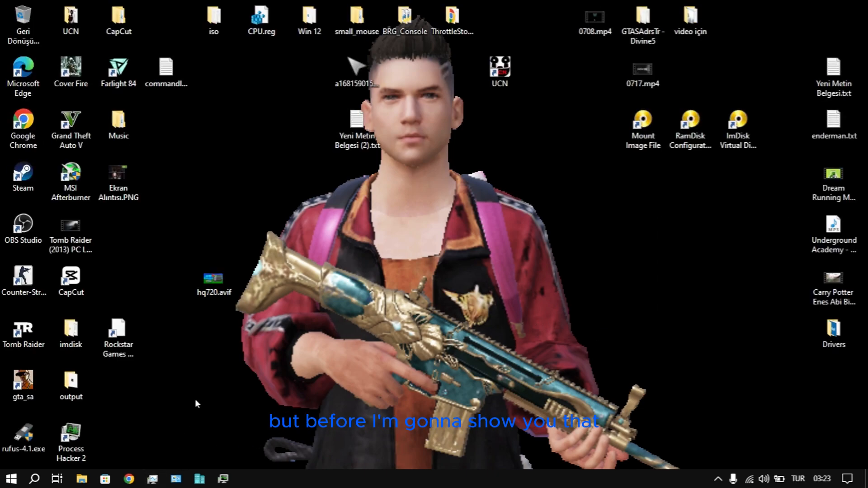
Open Task Manager and examine the CPU and memory performance details in a maximized window.
key("ctrl+shift+Escape")
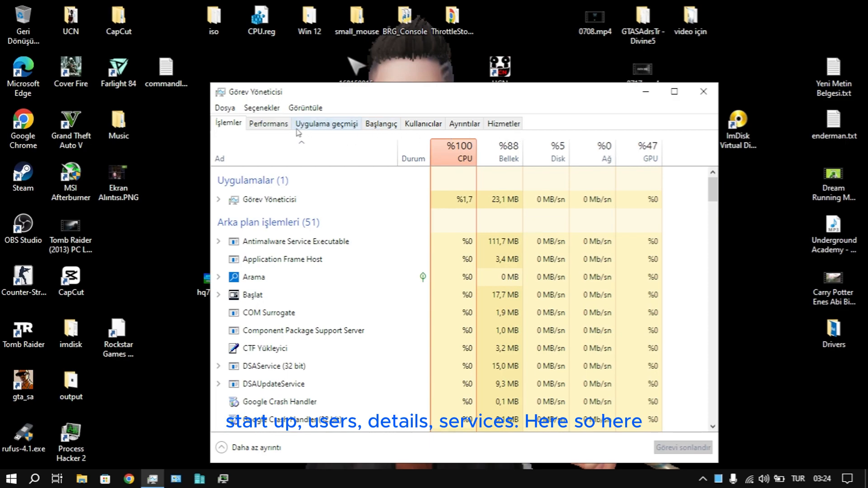
left_click(281, 126)
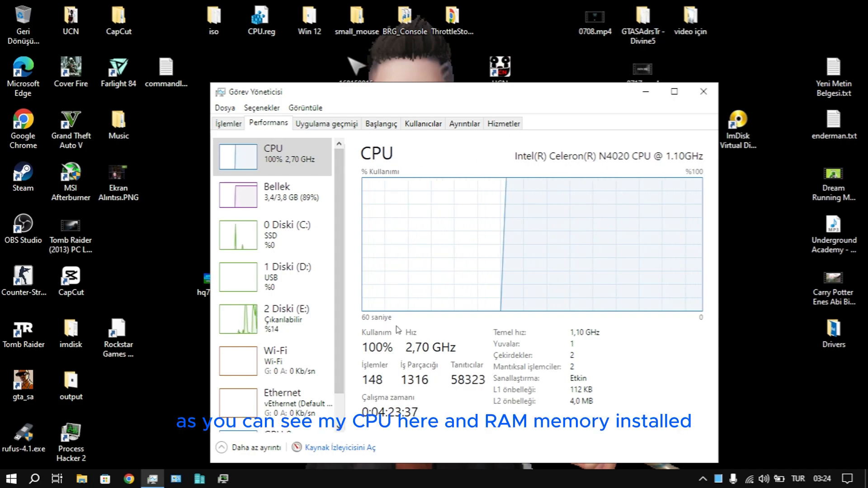
left_click(285, 192)
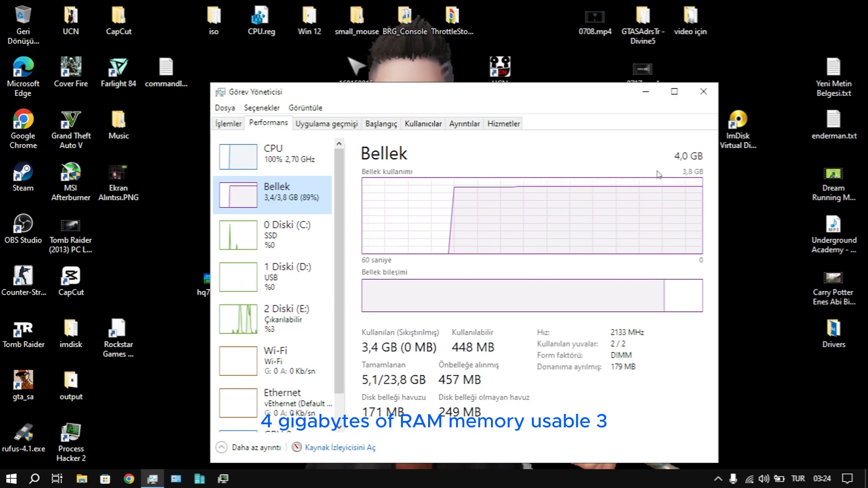
left_click(646, 91)
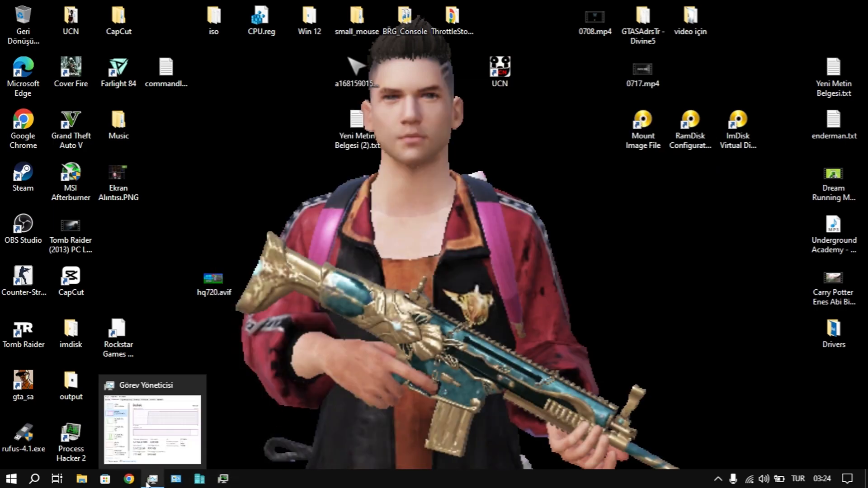
left_click(147, 485)
left_click(675, 91)
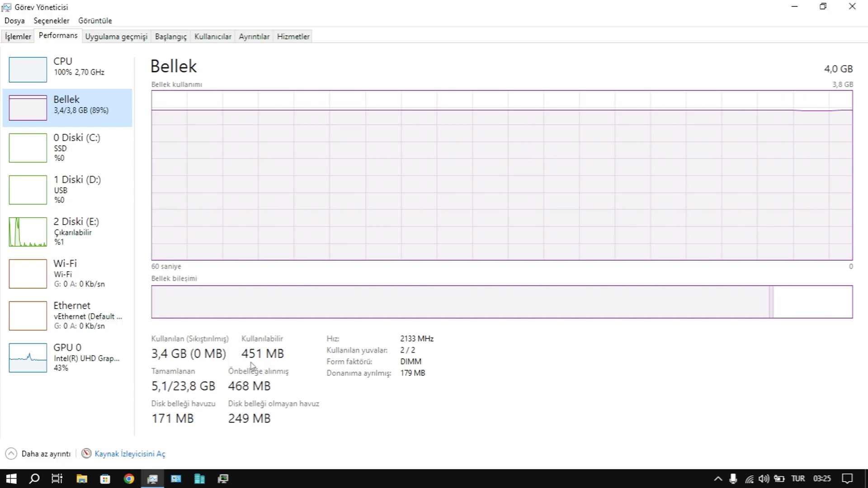
Compare the GPU 0 memory details with the RAM details, and close Task Manager.
left_click(80, 365)
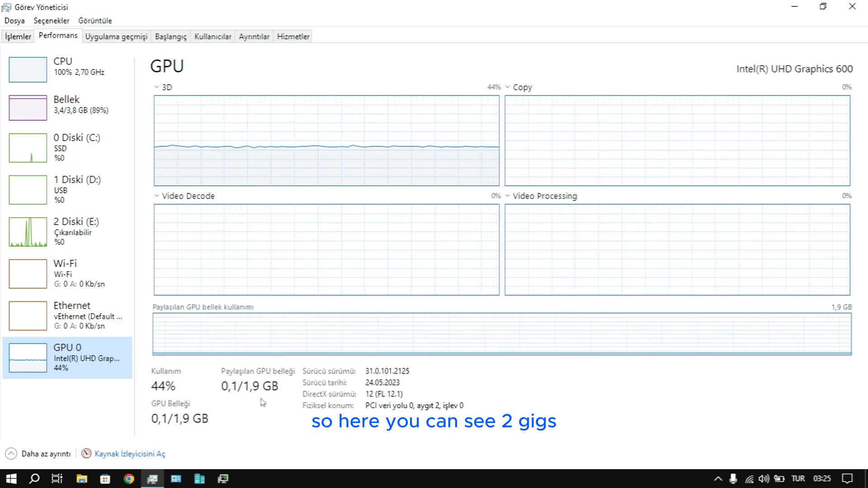
left_click(81, 107)
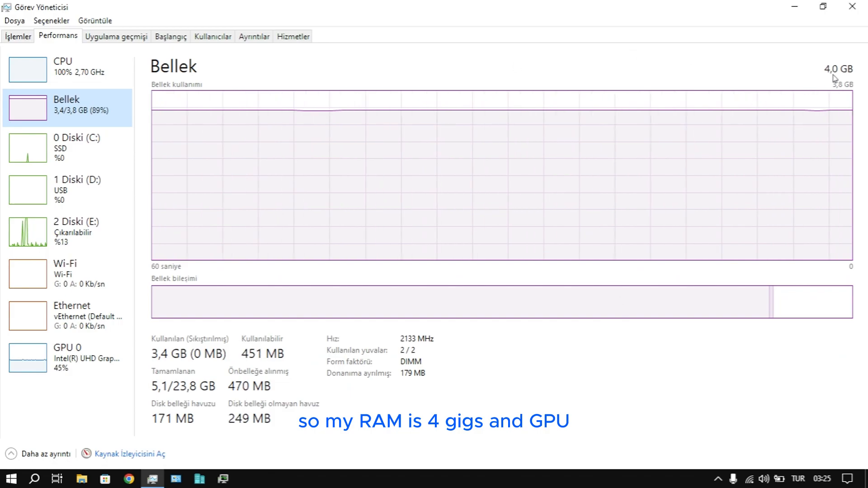
left_click(82, 369)
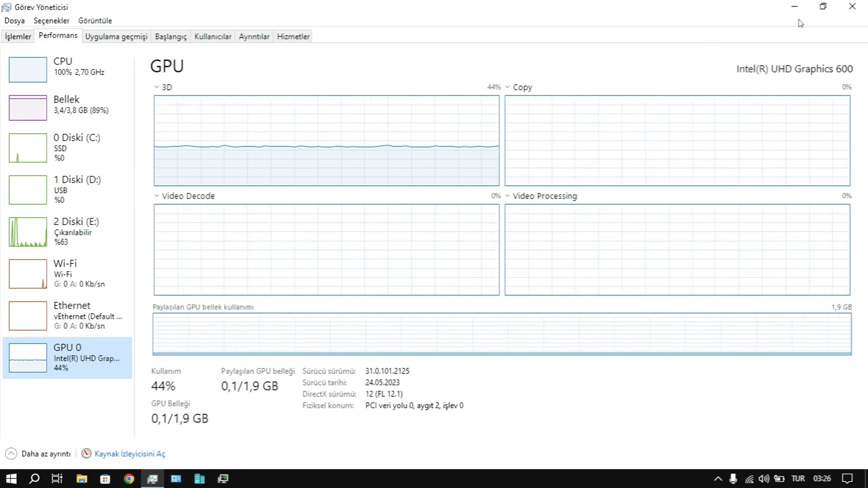
left_click(112, 70)
left_click(852, 6)
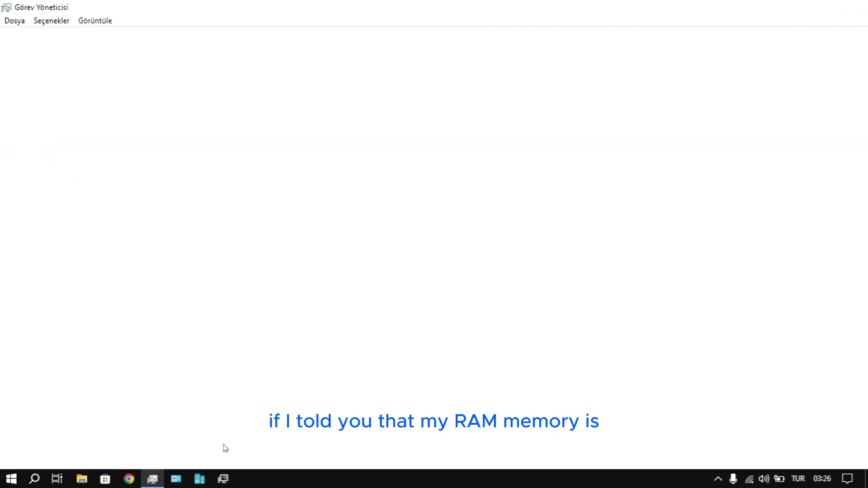
Switch to Process Hacker and examine the GPU section of its system information in a maximized window.
left_click(223, 478)
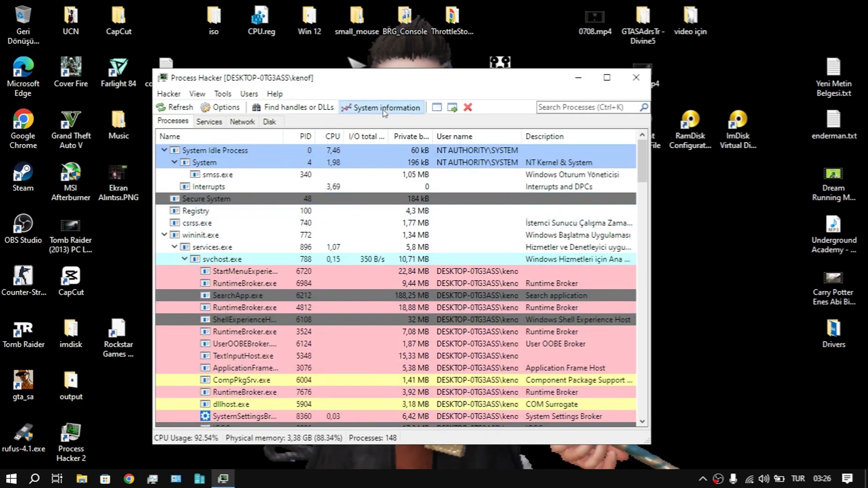
left_click(380, 108)
left_click(841, 369)
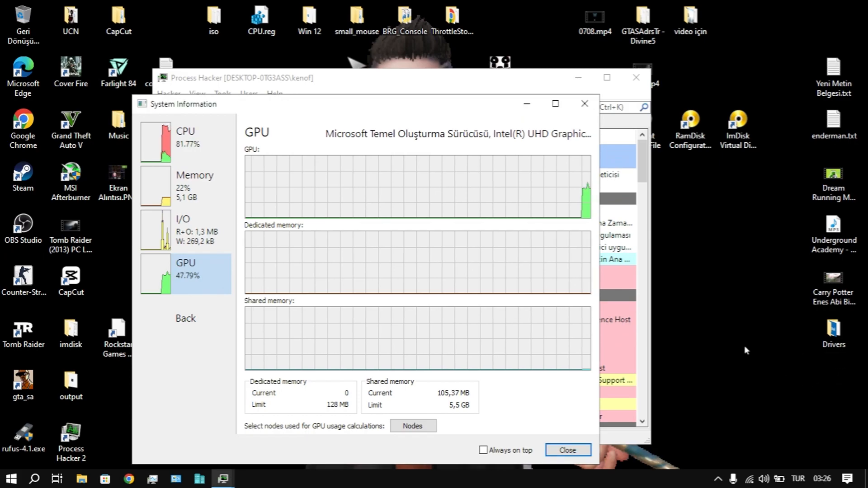
left_click(554, 104)
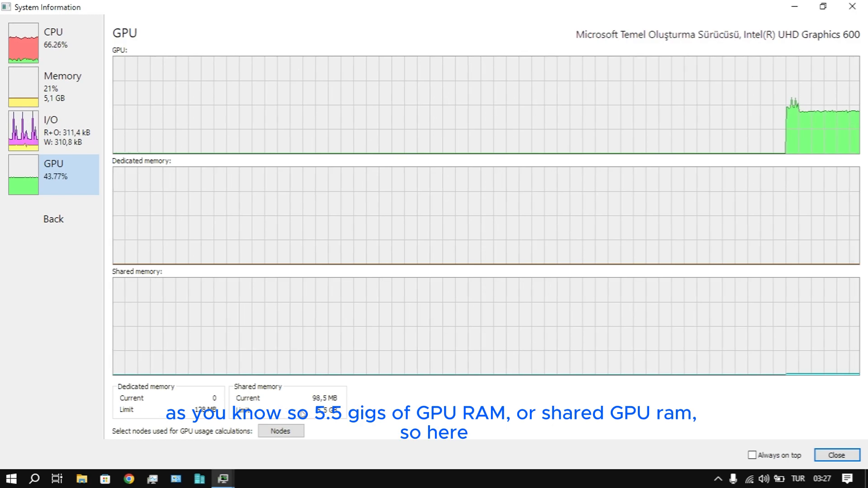
Examine the commit charge and physical memory figures alongside the GPU's dedicated memory limit in the system information.
left_click(82, 92)
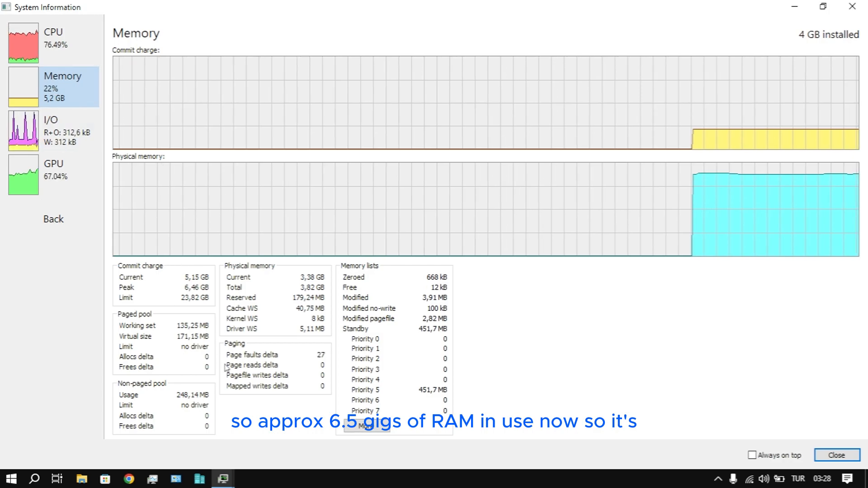
left_click(69, 179)
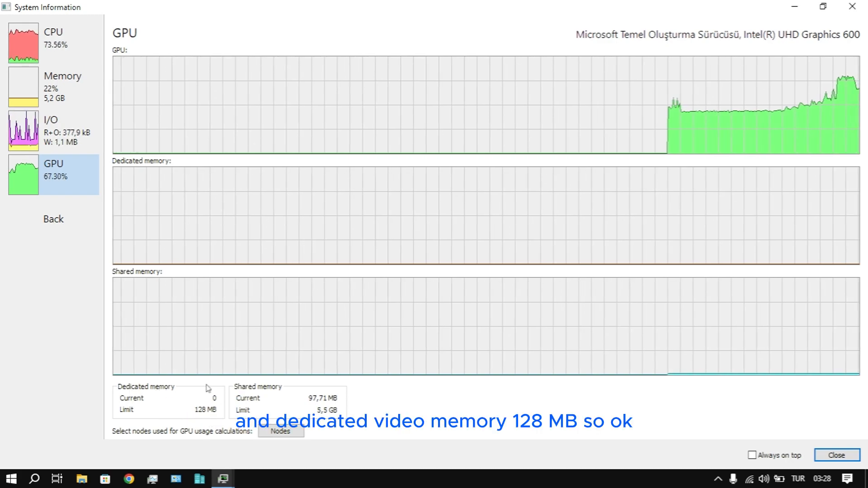
left_click(68, 85)
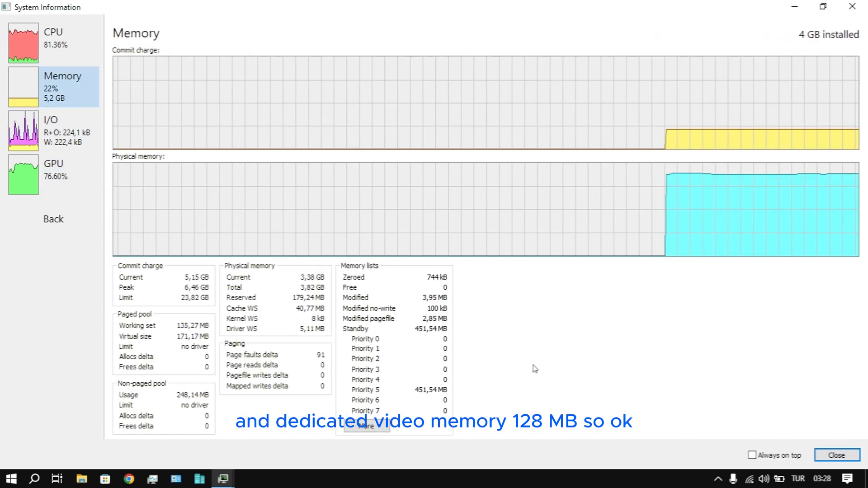
Switch to File Explorer and open the properties of This PC to check the installed RAM.
left_click(87, 484)
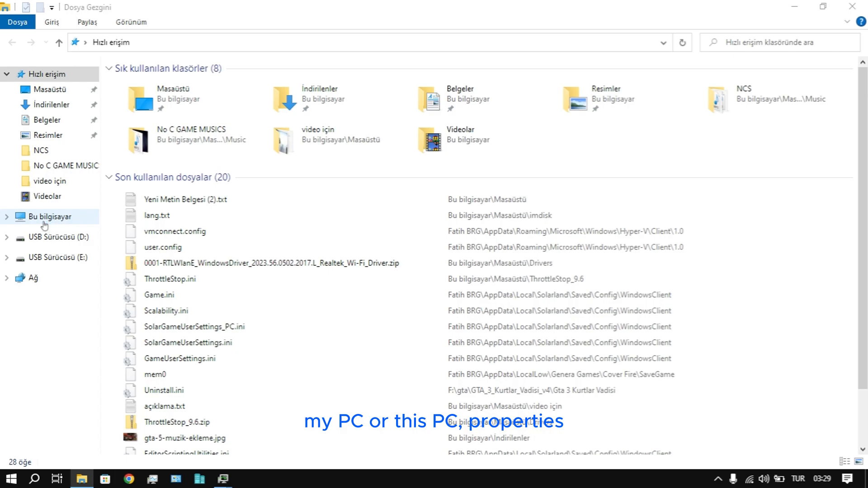
right_click(47, 217)
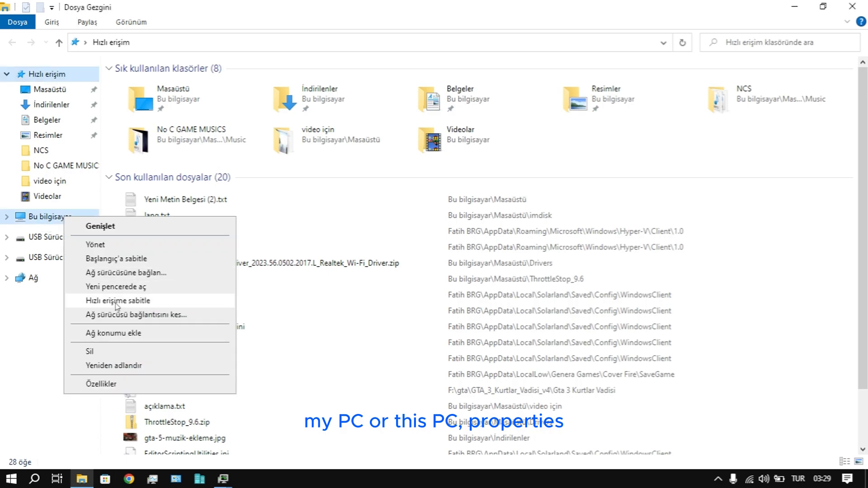
left_click(97, 386)
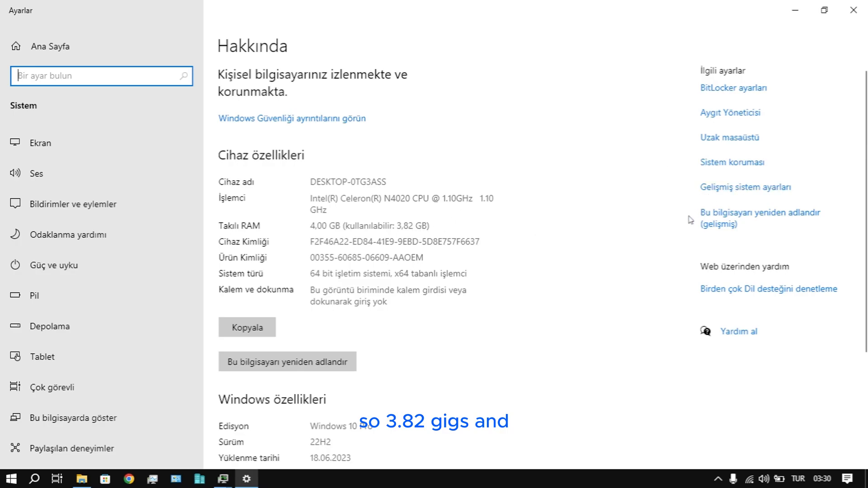
Open the virtual memory settings through the advanced system settings and performance options to examine the paging file size for drive C.
left_click(747, 187)
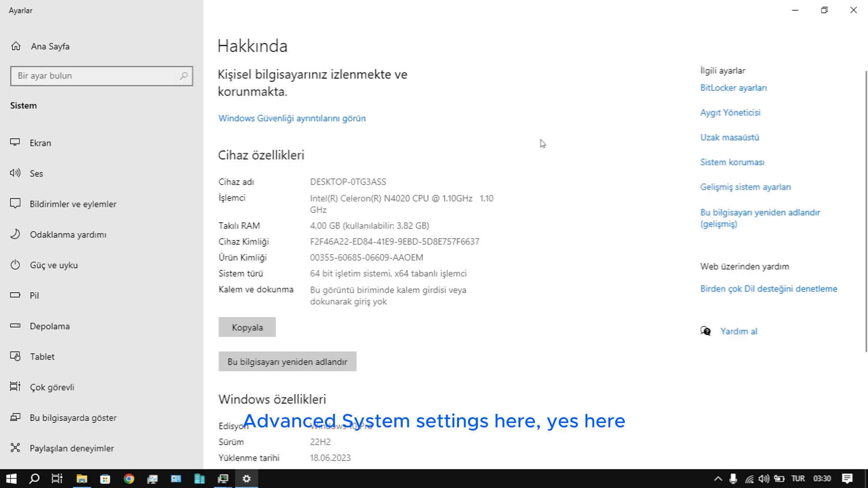
left_click_drag(182, 35, 549, 100)
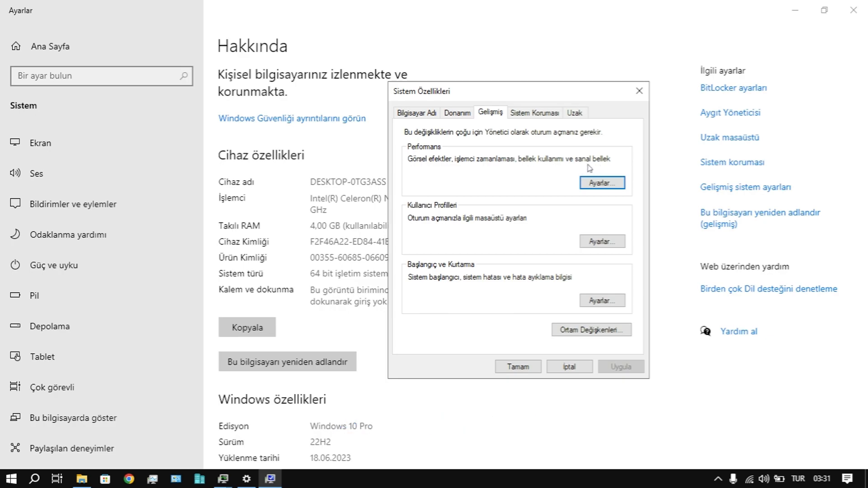
left_click(593, 185)
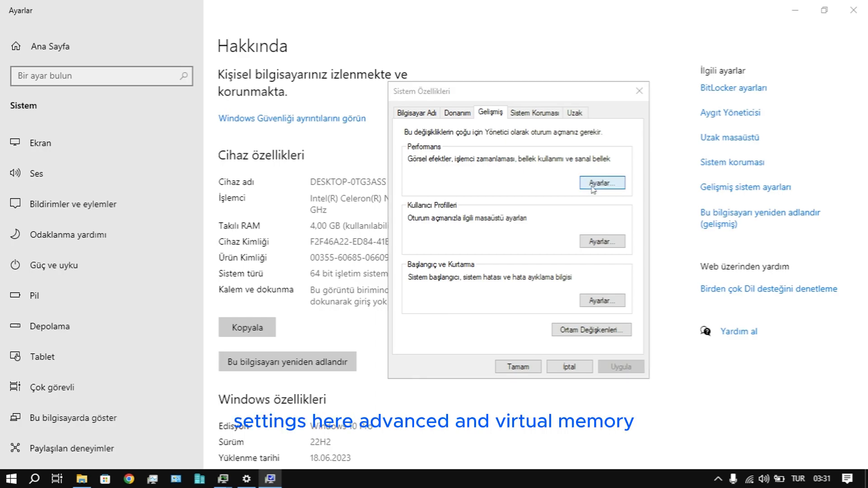
left_click_drag(485, 100, 428, 92)
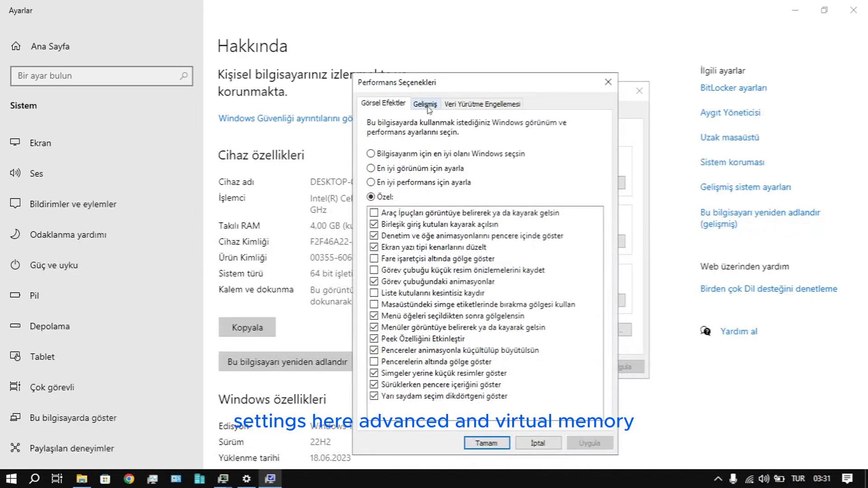
left_click(427, 105)
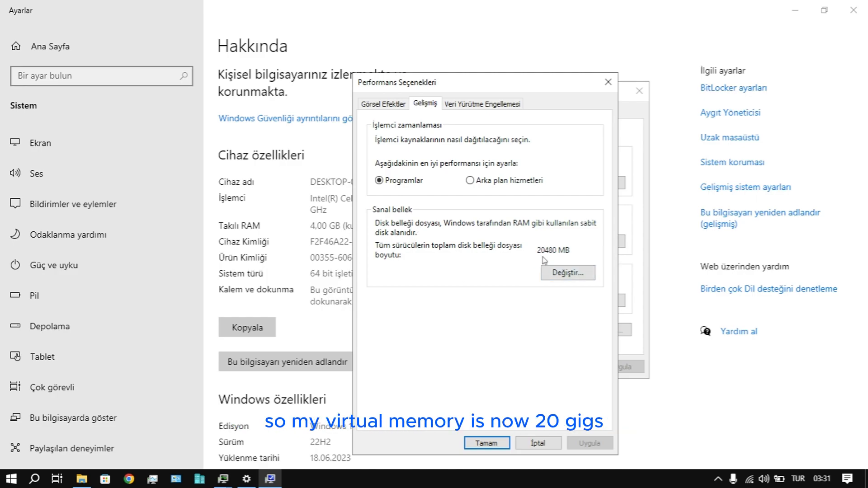
left_click(556, 270)
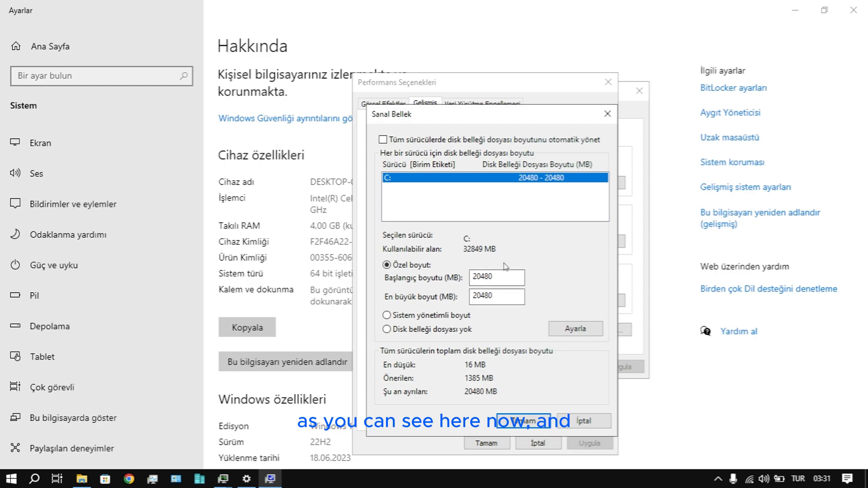
Return to Process Hacker's system information and check the memory commit limit and the GPU's shared memory limit.
mouse_move(228, 484)
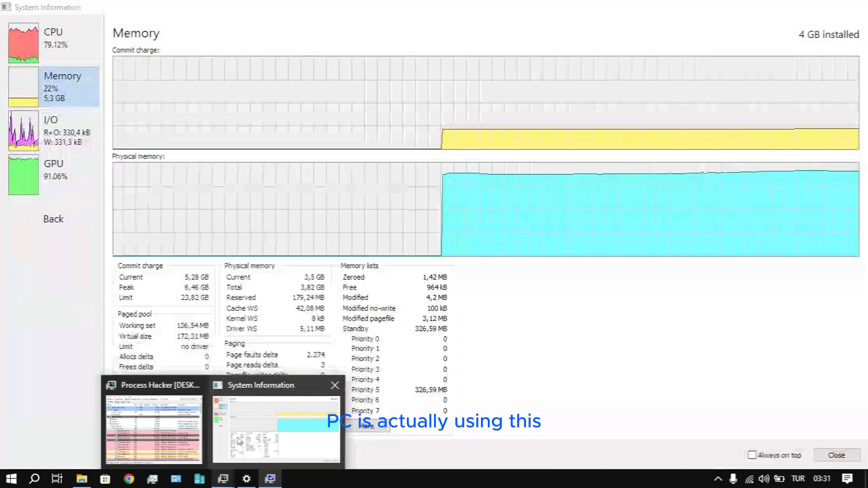
left_click(317, 397)
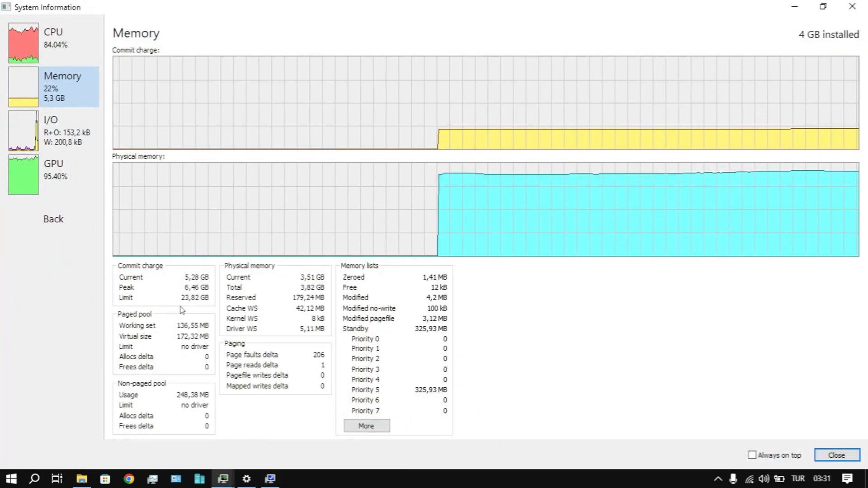
left_click(54, 174)
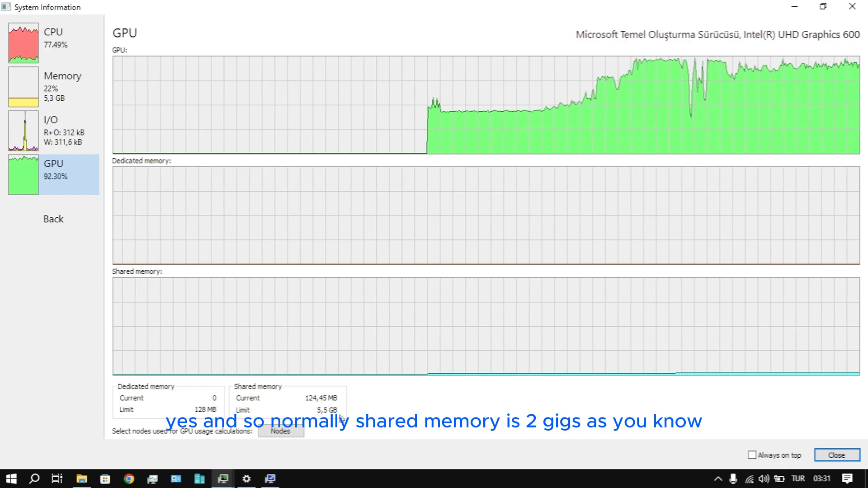
Reopen Task Manager and examine the shared GPU memory of GPU 0 in the performance details.
left_click(153, 479)
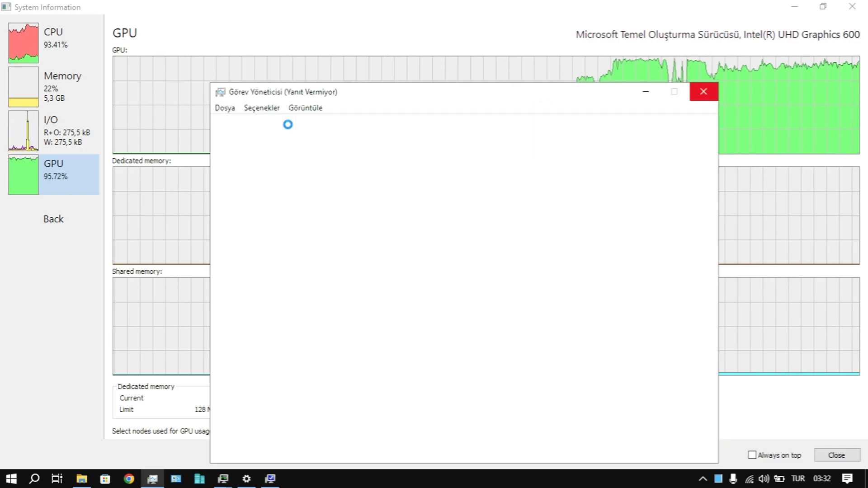
left_click(284, 128)
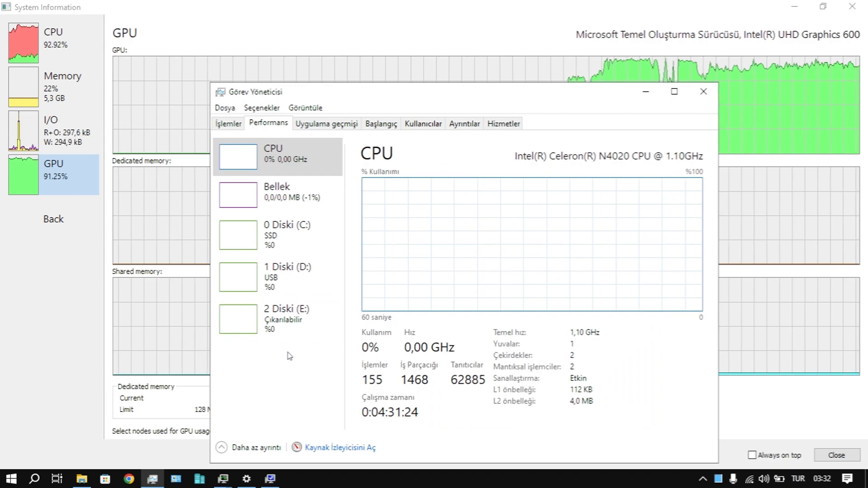
left_click(241, 124)
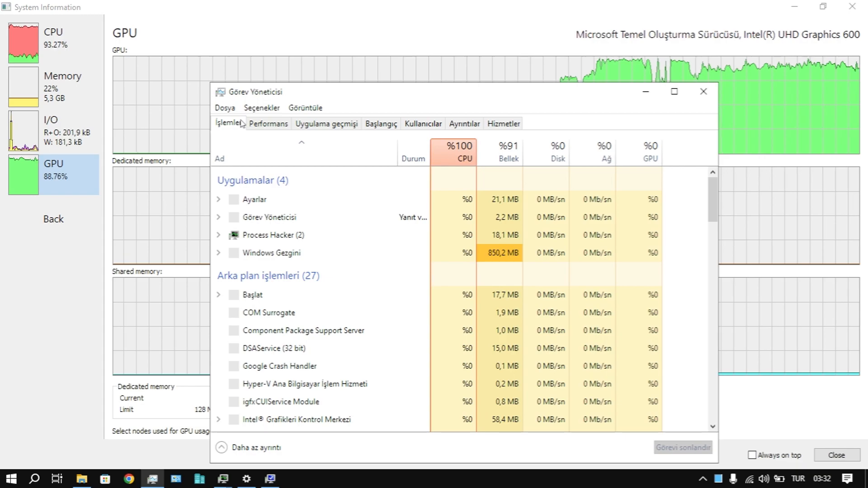
left_click(268, 123)
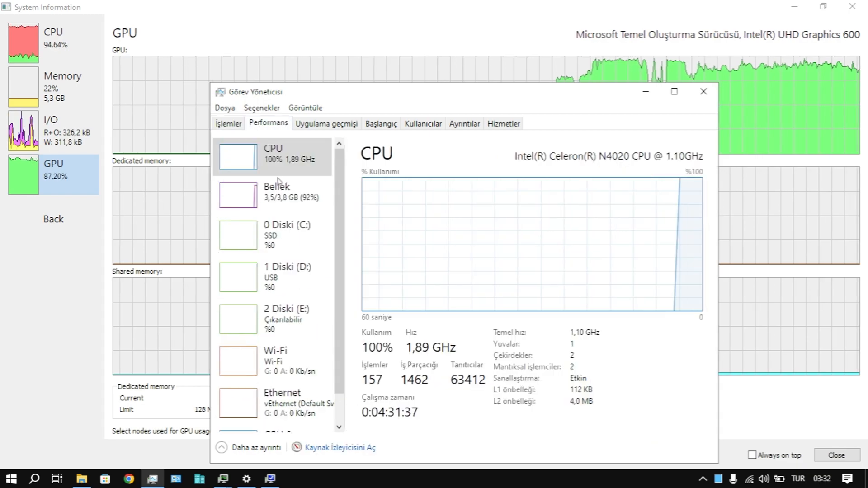
scroll(265, 340, "down", 1)
left_click(275, 409)
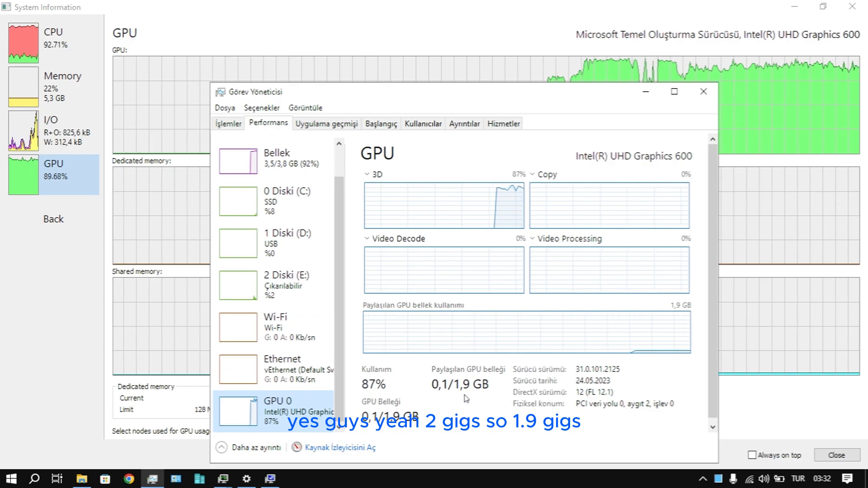
Check the installed RAM in Task Manager's memory performance details and close Task Manager.
scroll(271, 271, "up", 1)
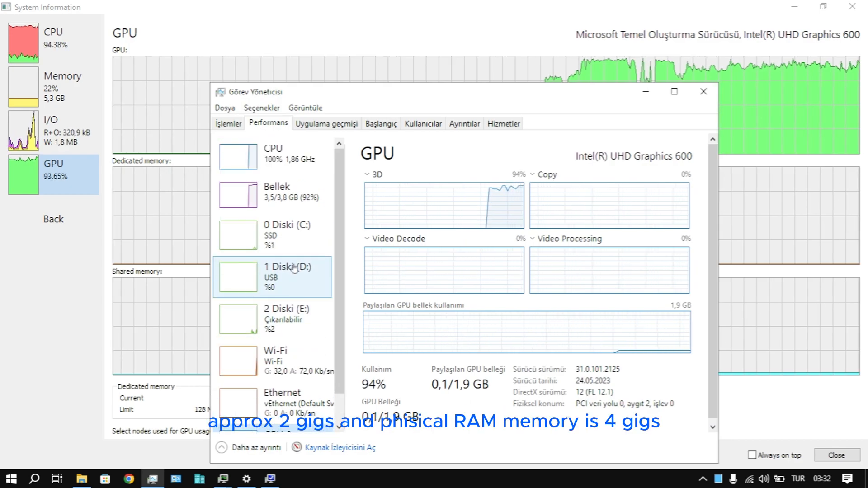
left_click(290, 192)
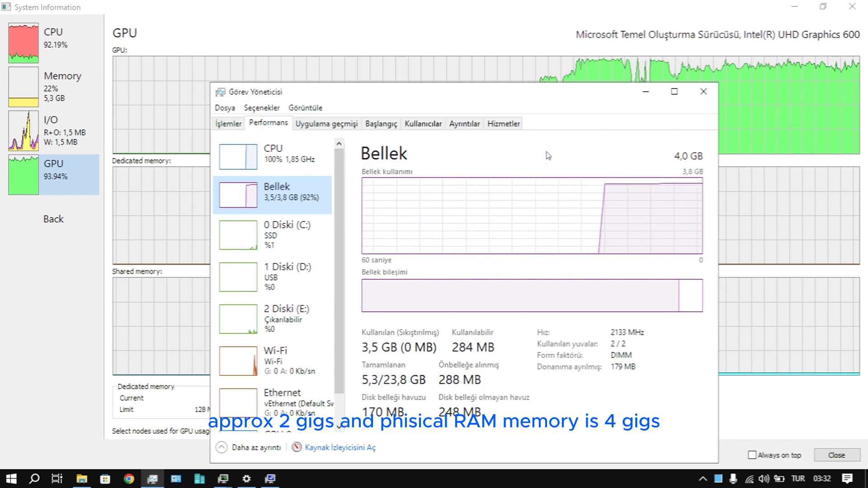
key("Up")
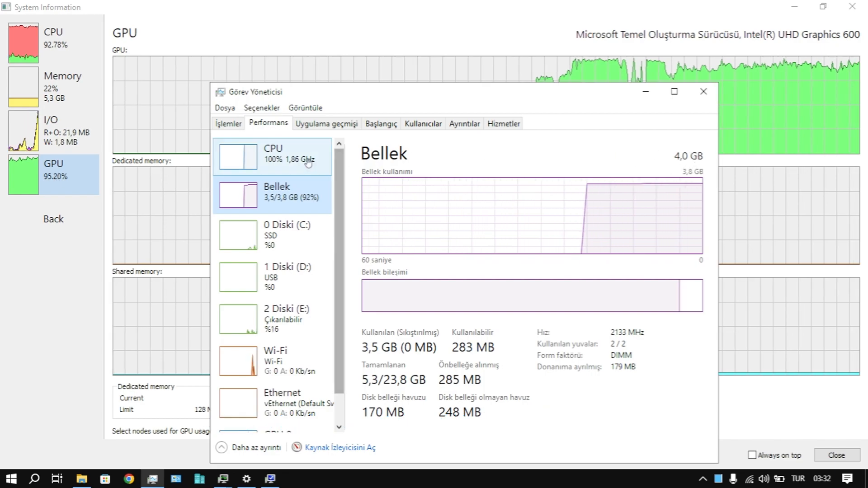
left_click(700, 94)
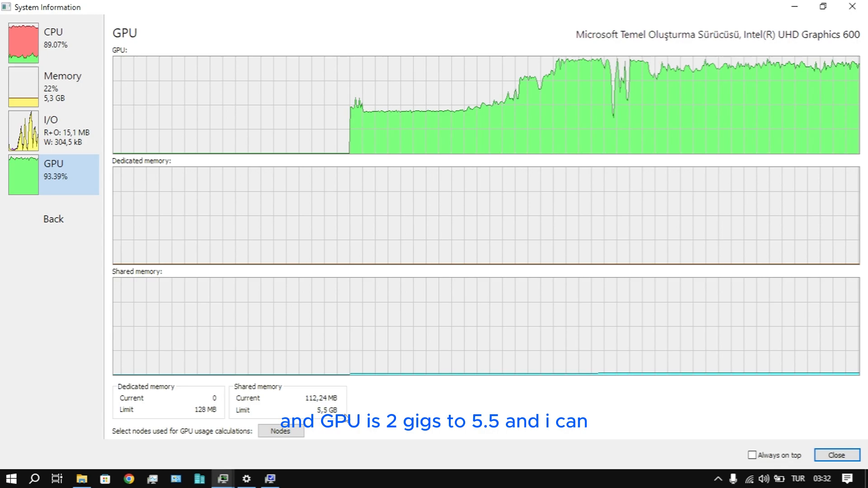
Return to the virtual memory settings and use Calculator to multiply 1024 by 24 for the new paging file size.
left_click(270, 479)
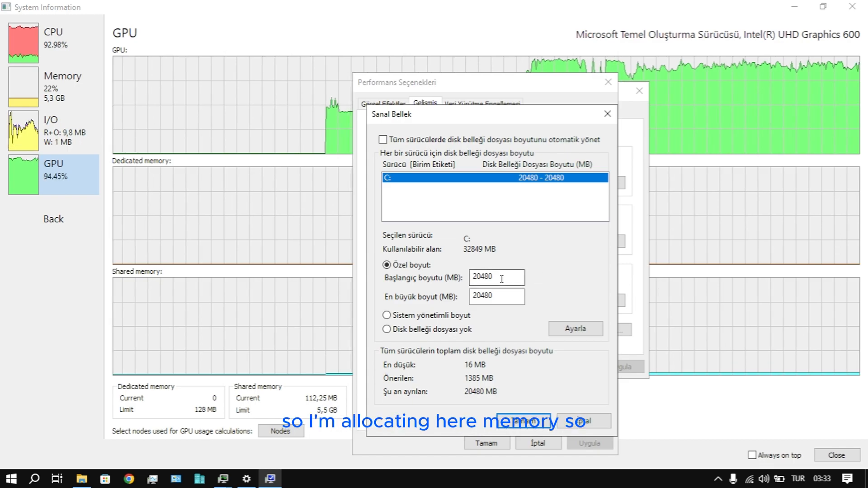
double_click(479, 276)
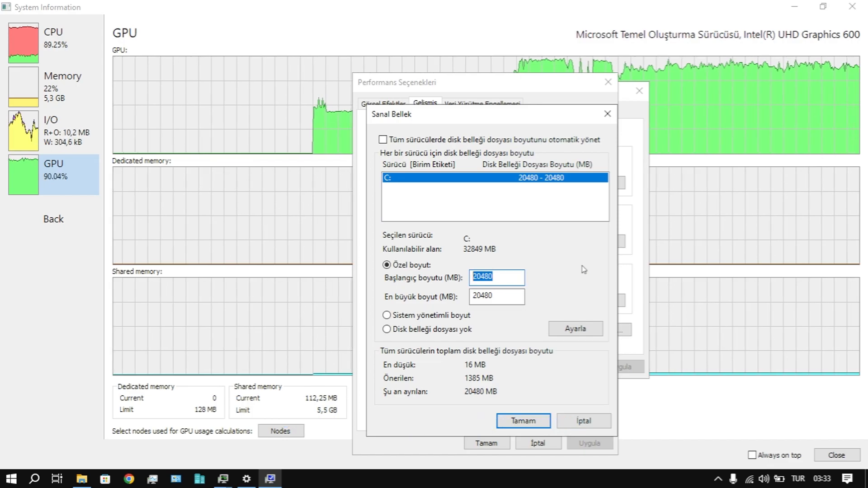
left_click(10, 479)
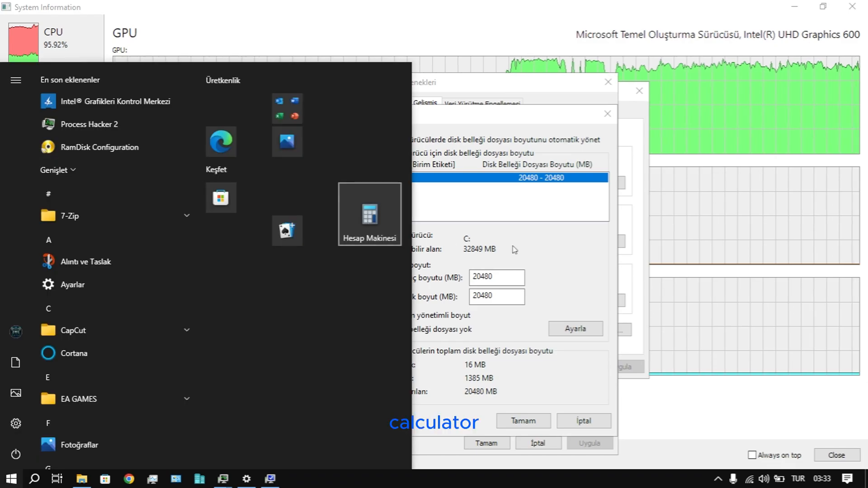
left_click(387, 207)
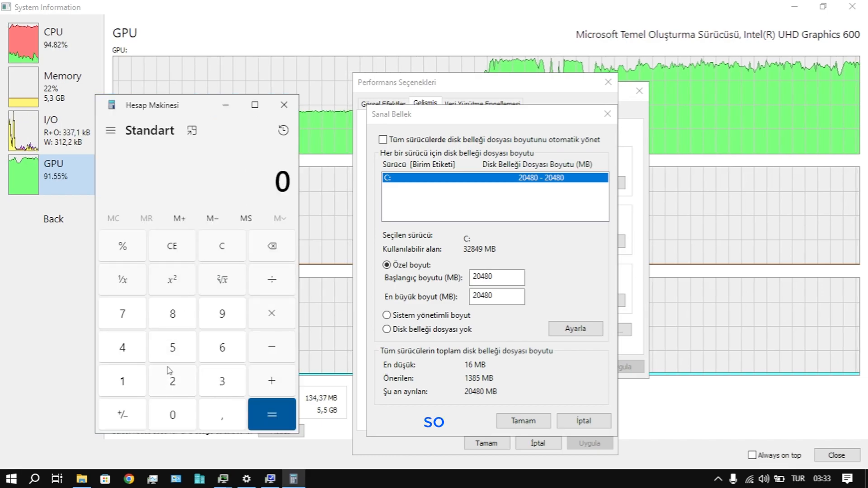
key("1")
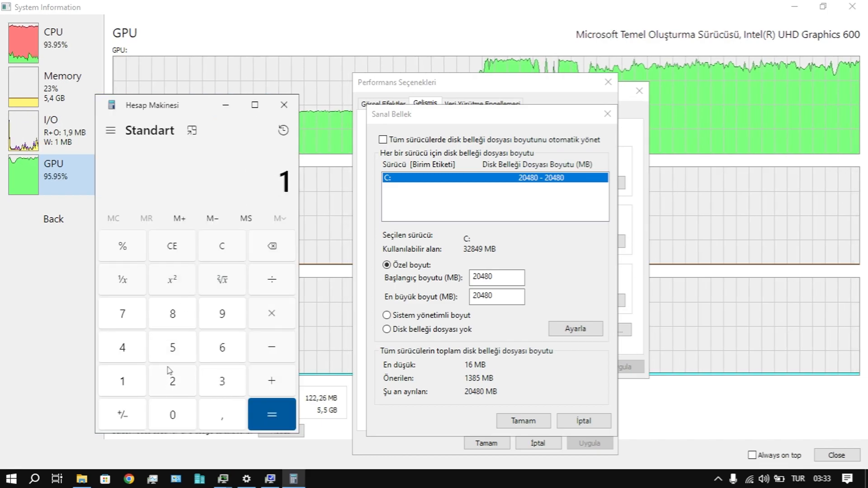
type("024")
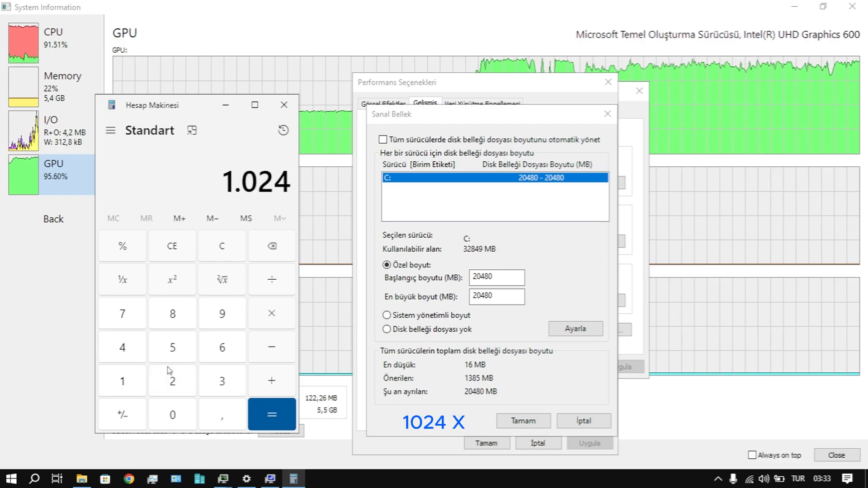
left_click(252, 324)
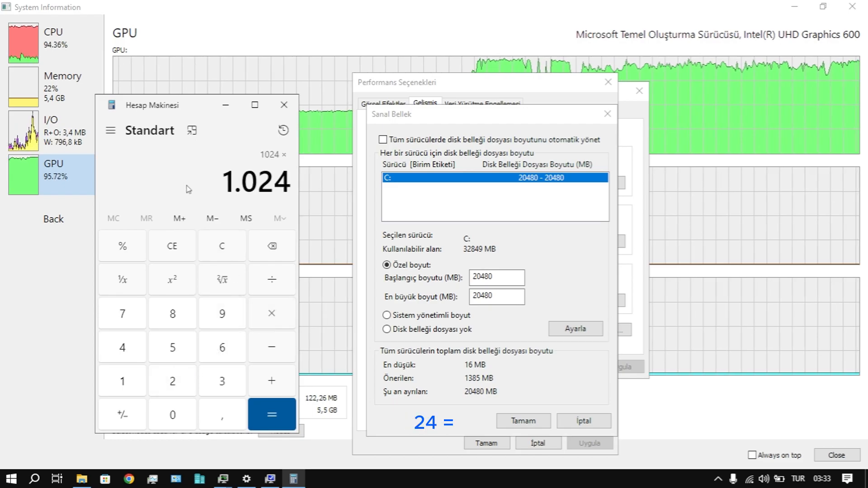
type("24")
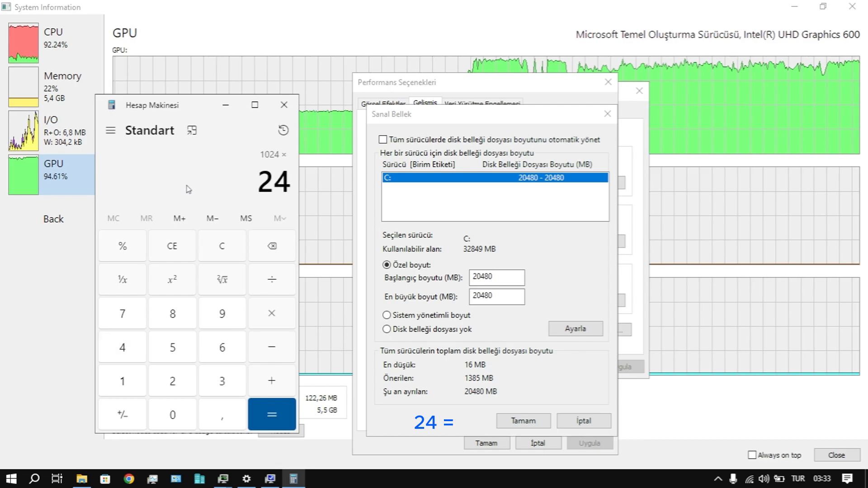
key("Return")
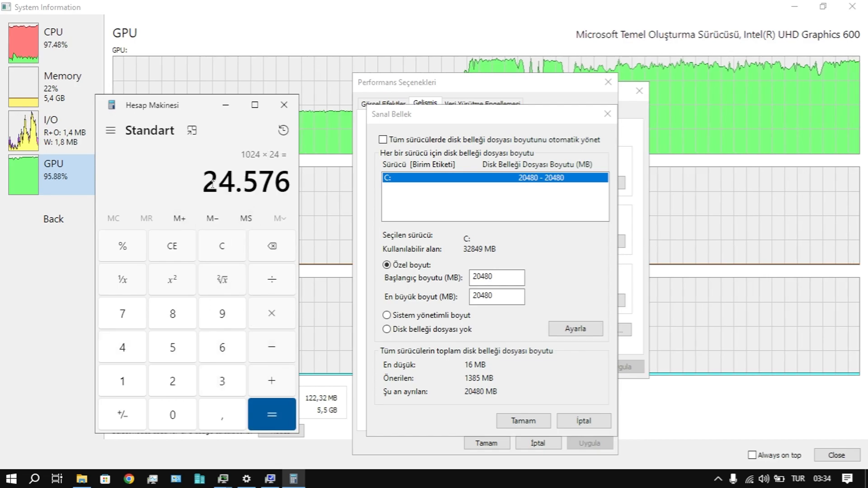
Set drive C's custom paging file to an initial and maximum size of 24576 MB, close Calculator, and confirm the open system dialogs.
left_click(500, 279)
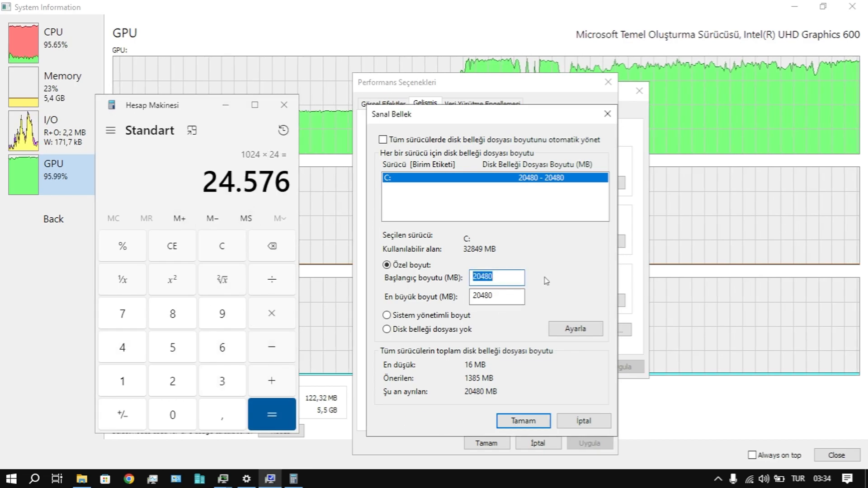
type("245")
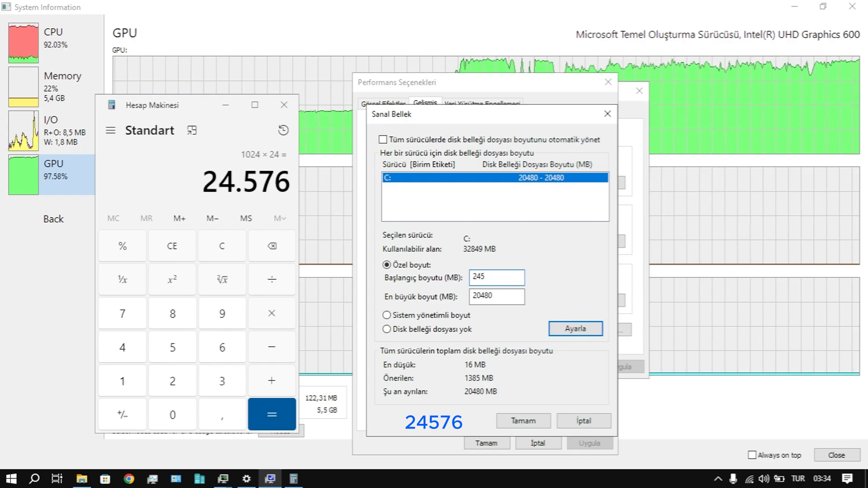
type("76")
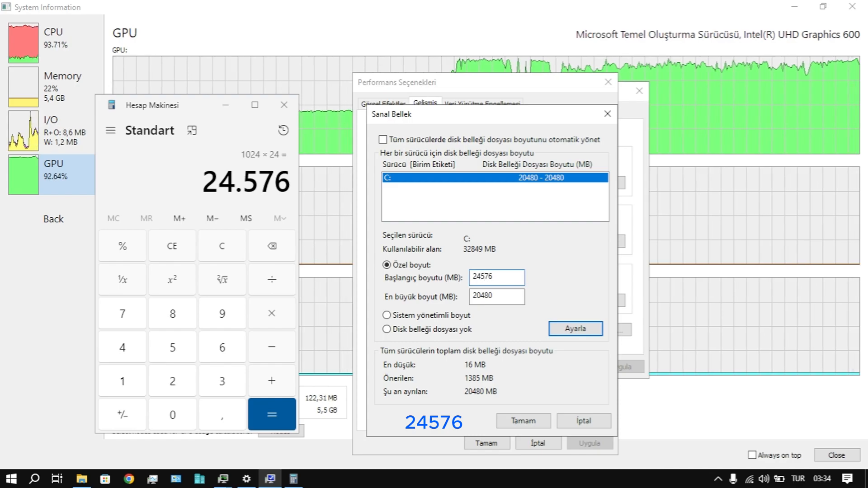
double_click(493, 295)
type("24576")
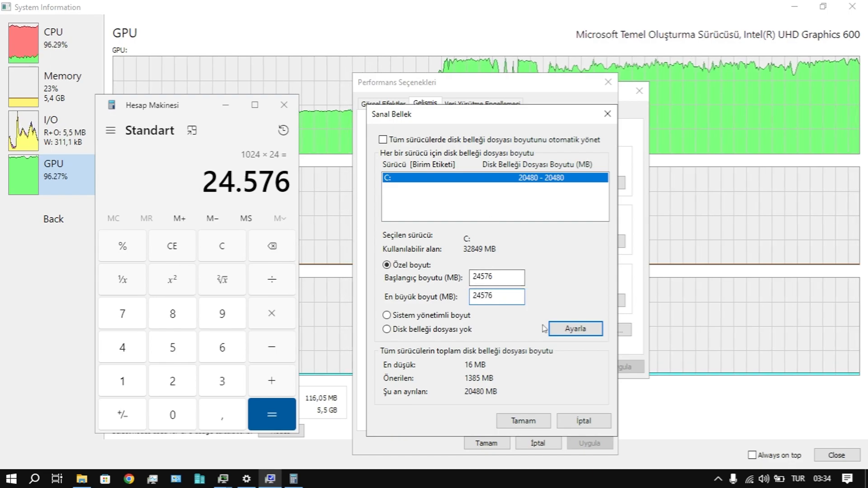
left_click(570, 329)
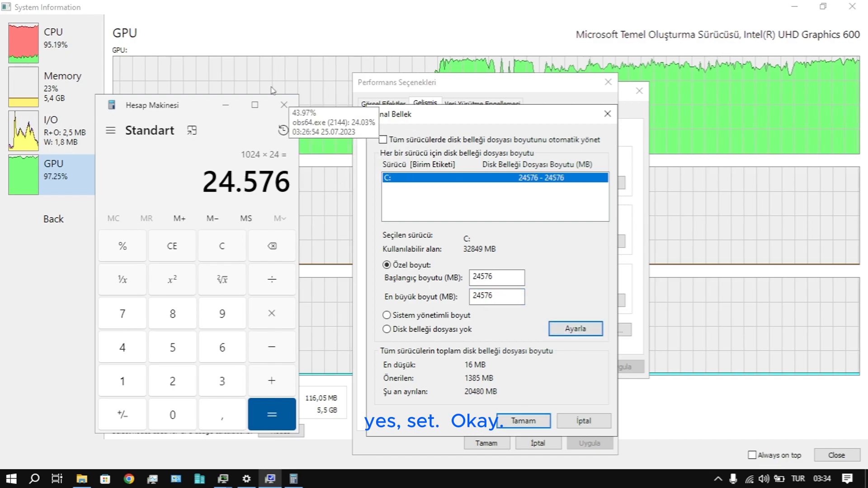
left_click(284, 104)
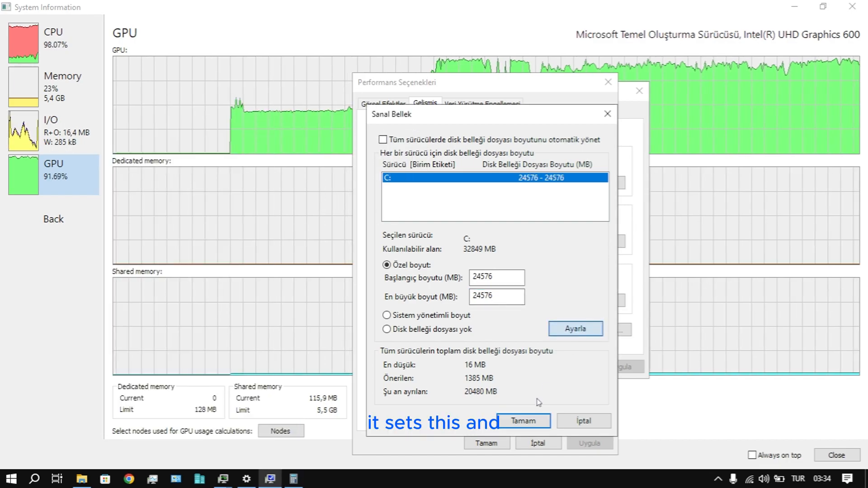
left_click(520, 421)
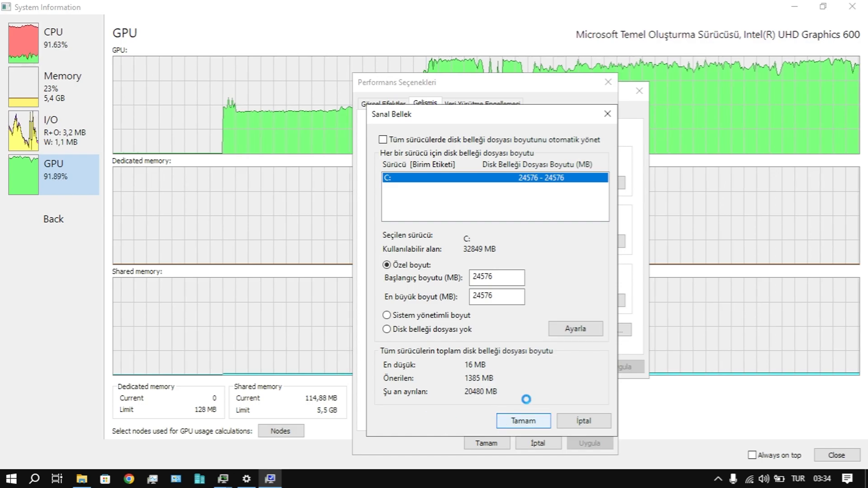
left_click(486, 443)
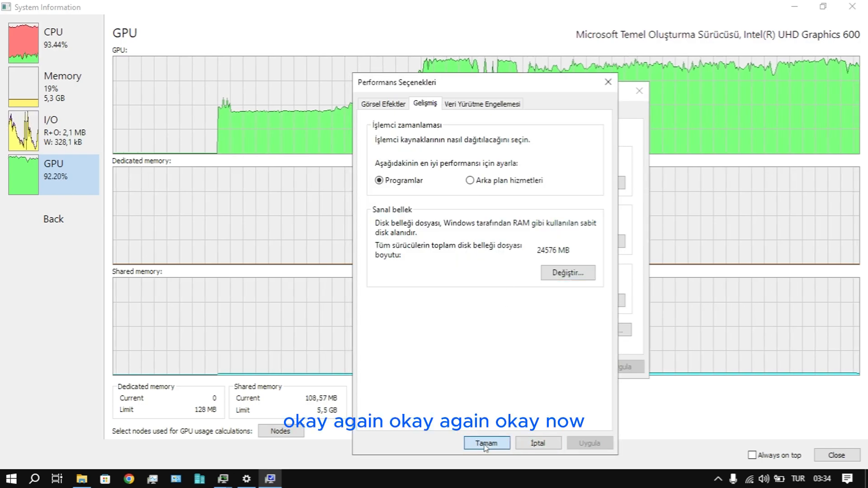
left_click(523, 372)
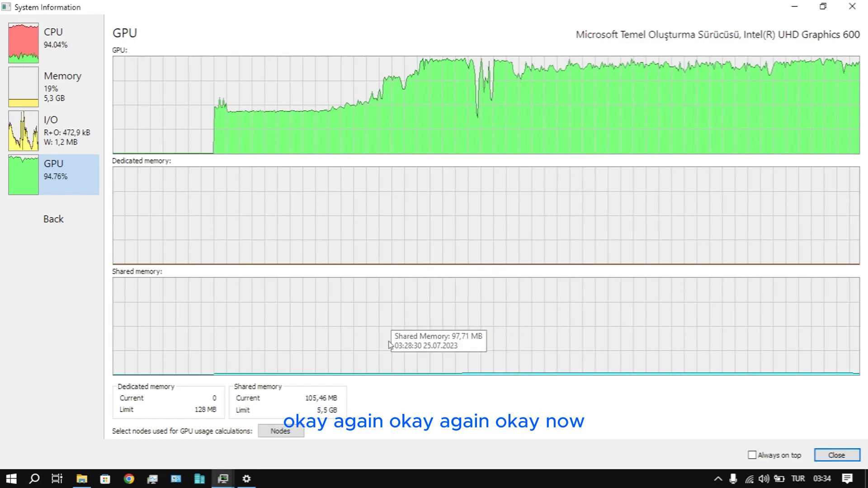
Close Process Hacker's system information, the Settings window and Process Hacker itself.
left_click(823, 6)
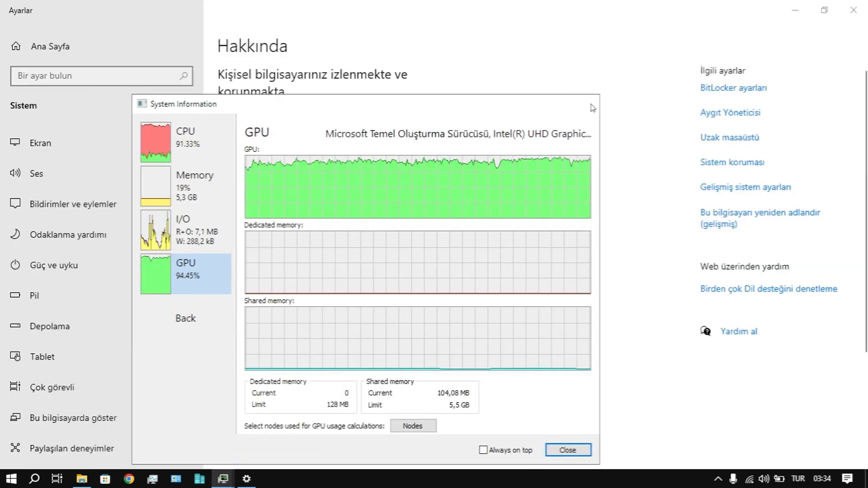
left_click(591, 106)
left_click(852, 7)
left_click(867, 2)
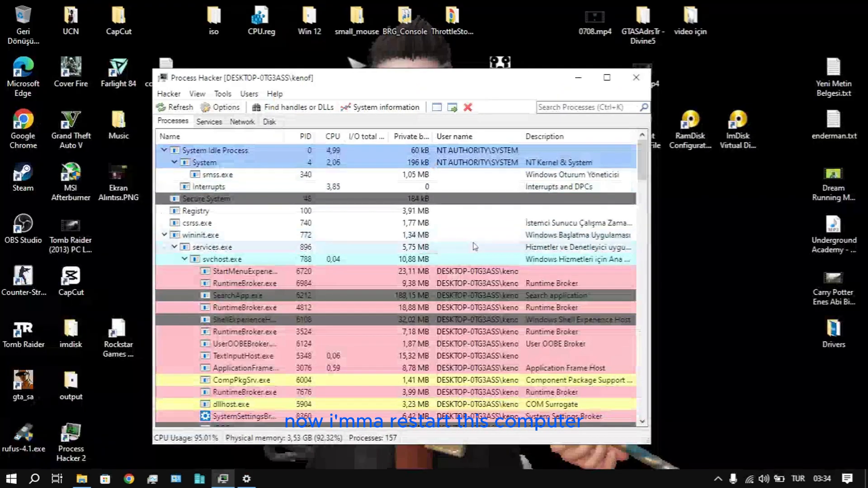
left_click(638, 78)
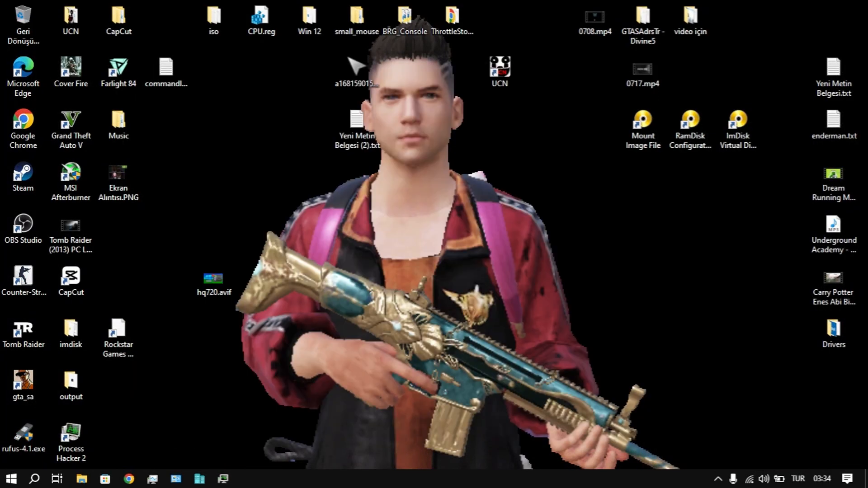
Restart the computer to apply the new paging file size.
left_click(11, 479)
left_click(16, 454)
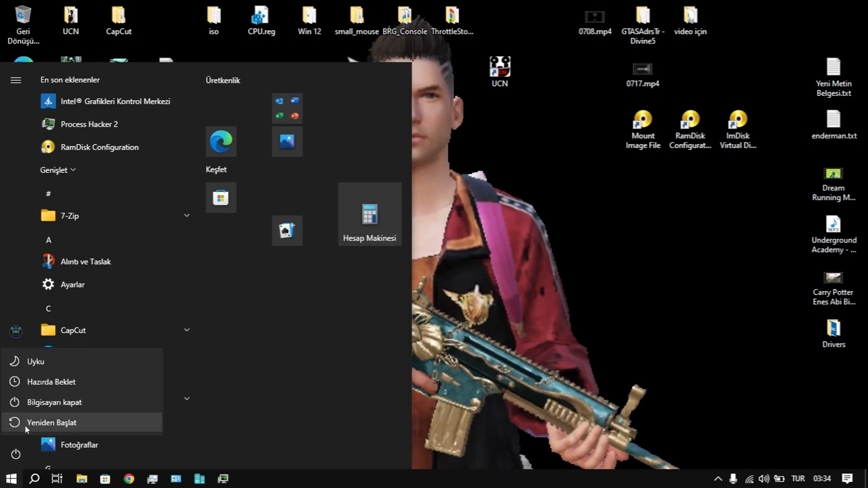
left_click(29, 427)
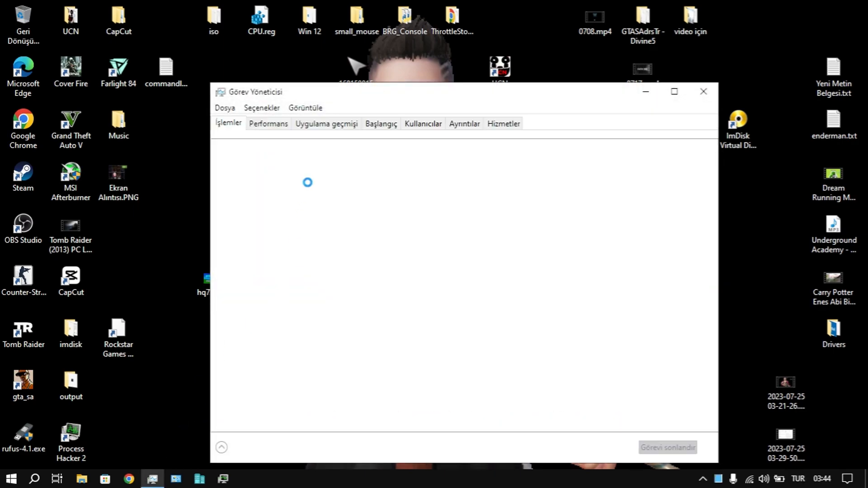
Examine the physical memory and GPU 0's shared memory in Task Manager's performance details.
left_click(276, 126)
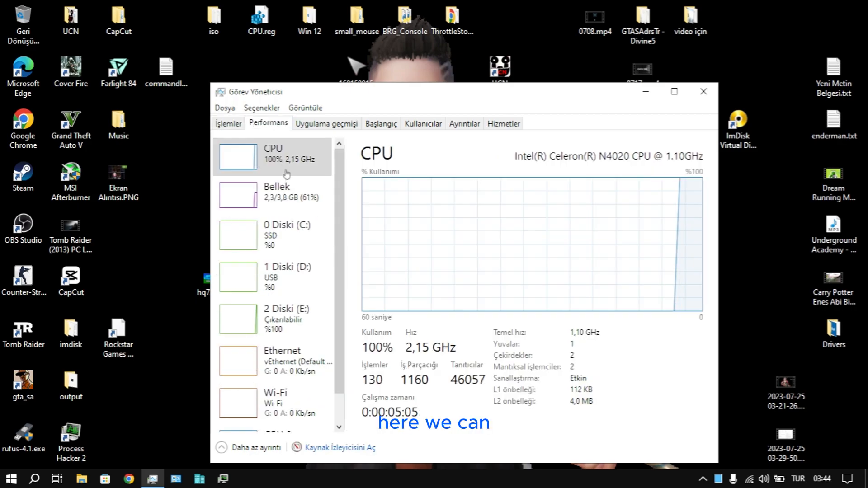
left_click(286, 183)
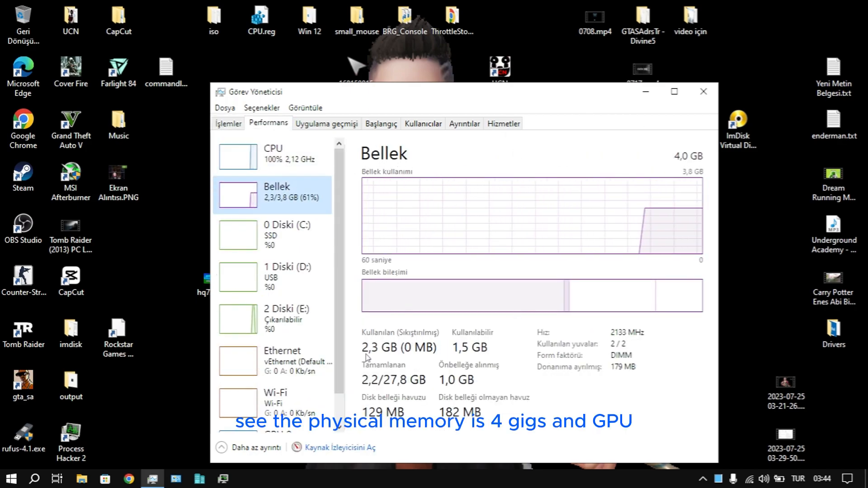
scroll(272, 326, "down", 2)
left_click(271, 405)
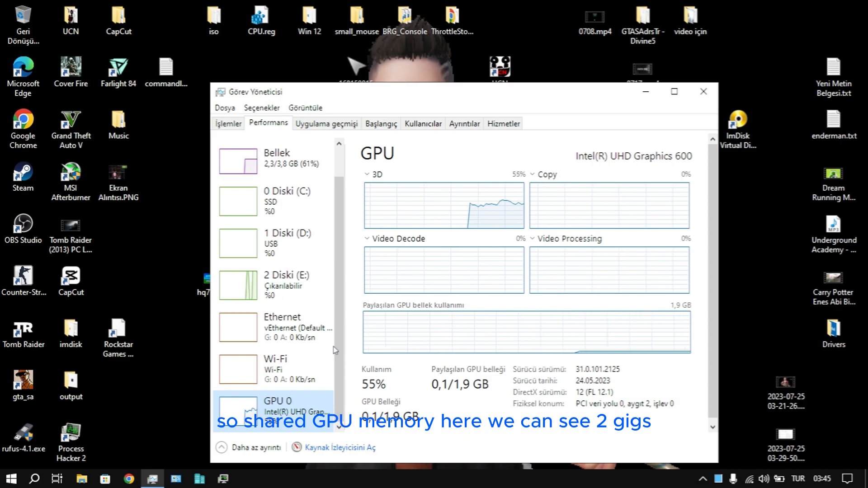
scroll(276, 294, "up", 2)
left_click(280, 156)
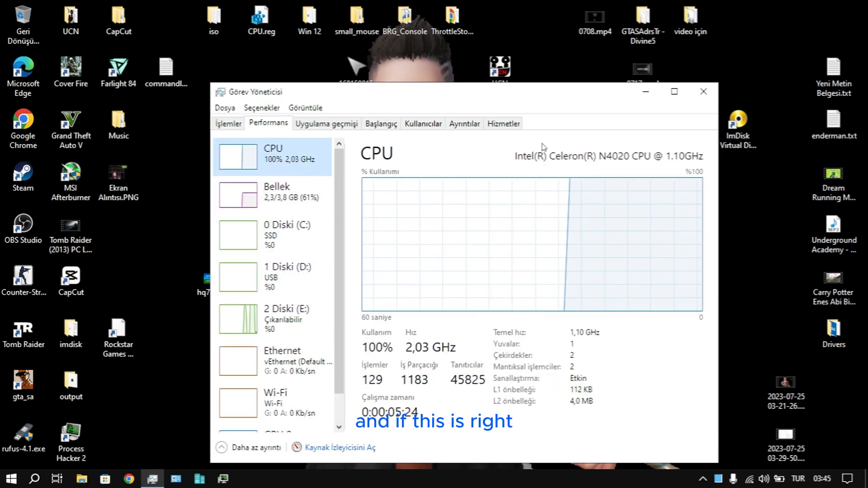
scroll(276, 316, "down", 1)
left_click(274, 409)
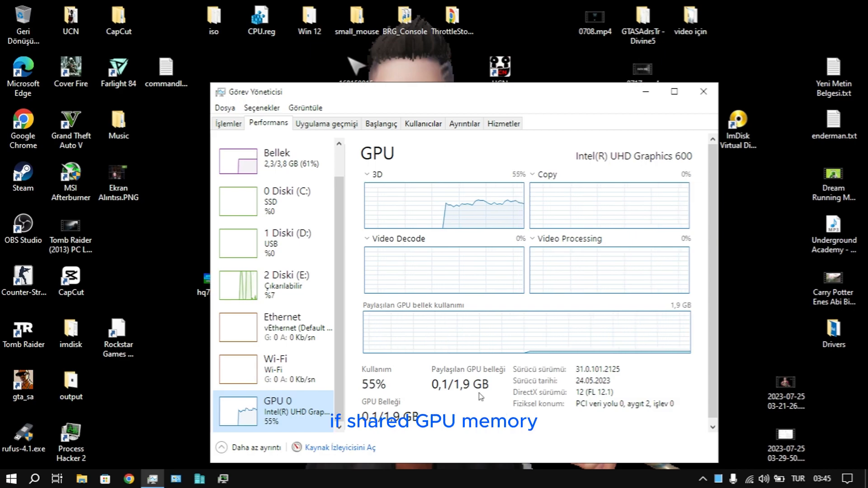
Go through the performance entries again to compare the memory details with the GPU, and close Task Manager.
key("Up")
key("Up")
key("Up")
key("Up")
key("Up")
key("Up")
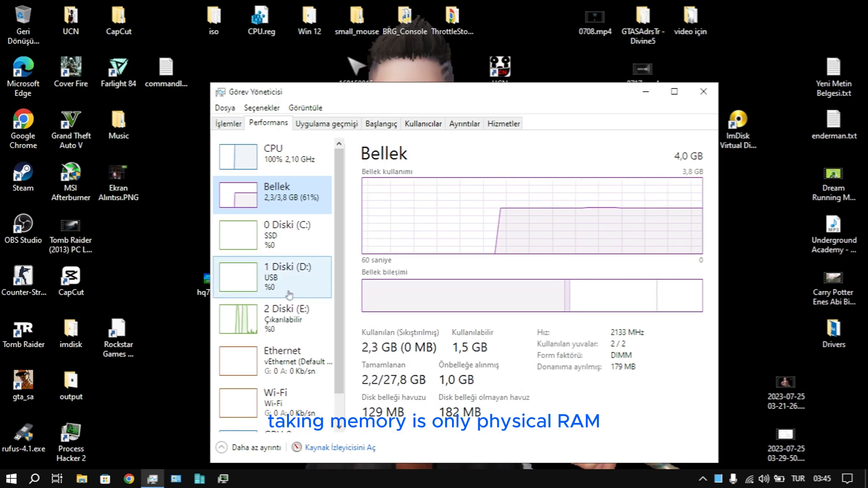
key("Down")
key("Down")
key("Down")
key("Down")
key("Down")
key("Down")
key("Up")
key("Up")
key("Up")
key("Up")
key("Up")
key("Up")
key("Up")
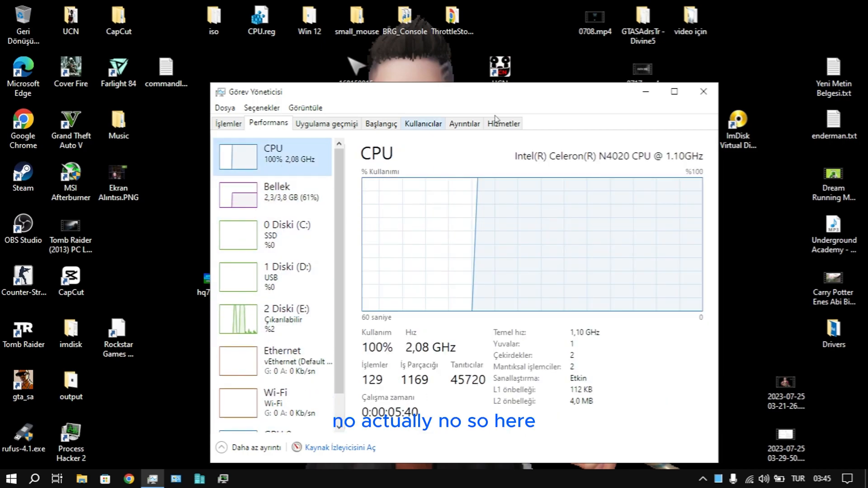
left_click(704, 91)
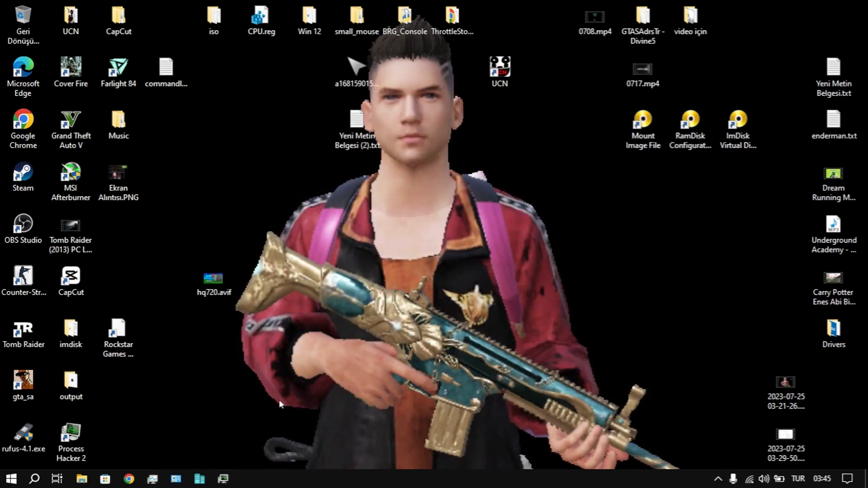
Open Process Hacker and show its system information on the memory details in a maximized window.
left_click(223, 479)
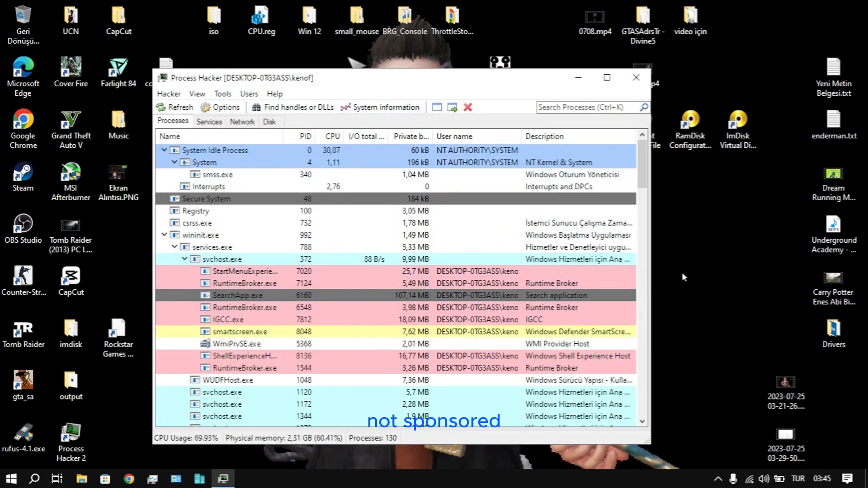
left_click(412, 109)
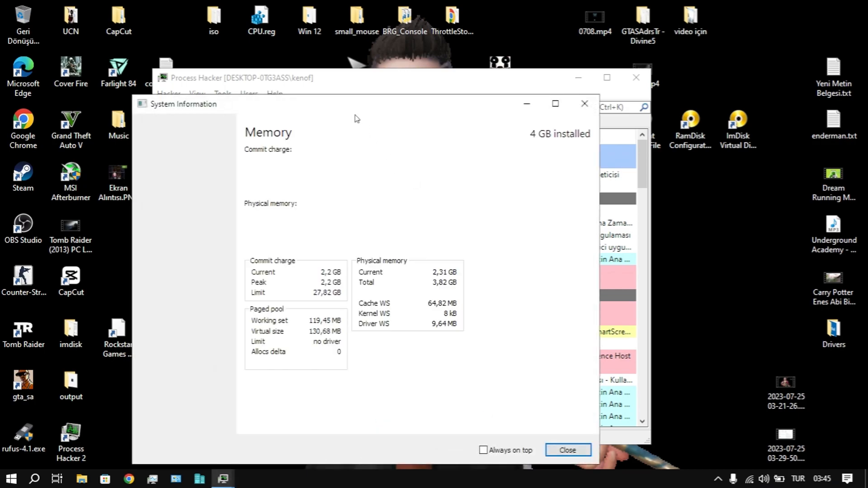
left_click(556, 103)
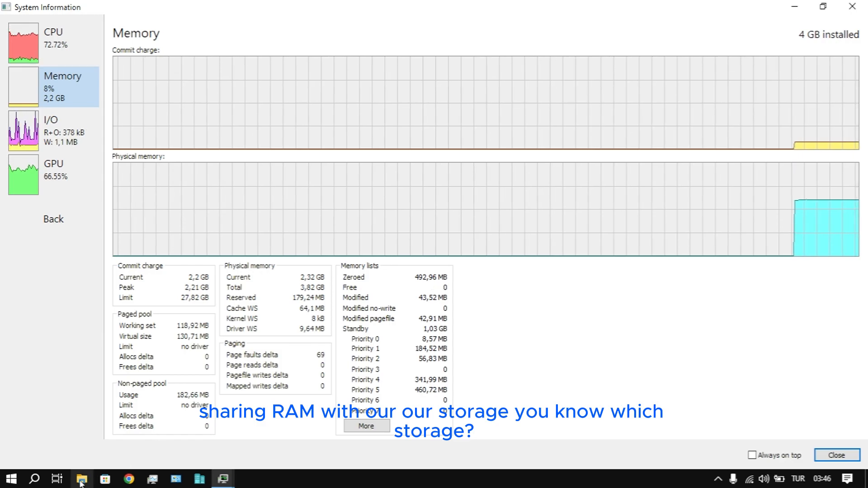
Check the free storage on Yerel Disk (C:) under Bu bilgisayar in File Explorer, and close the window.
key("super+e")
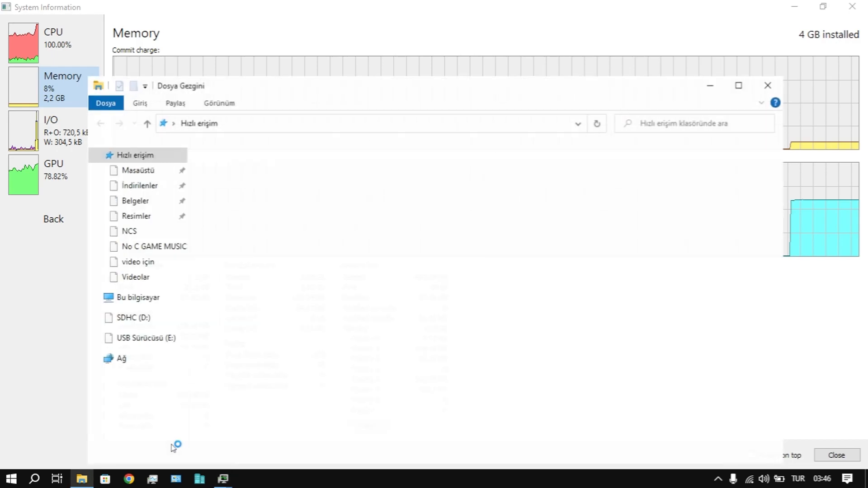
left_click(129, 298)
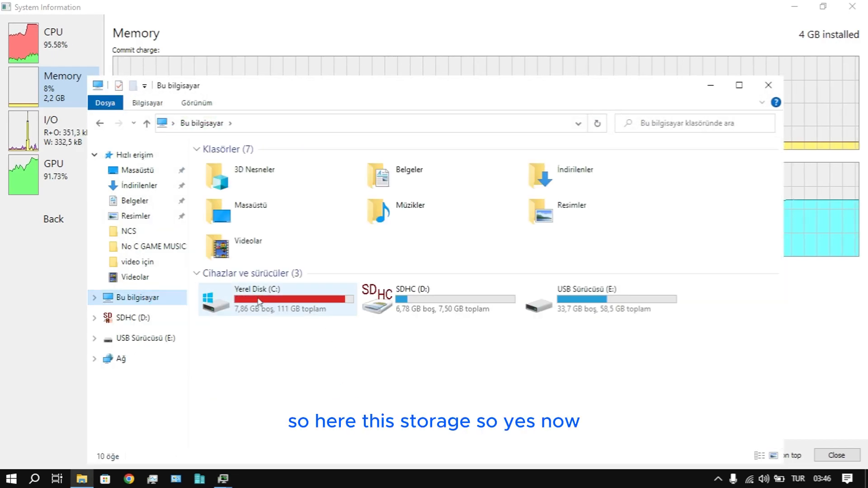
left_click(768, 85)
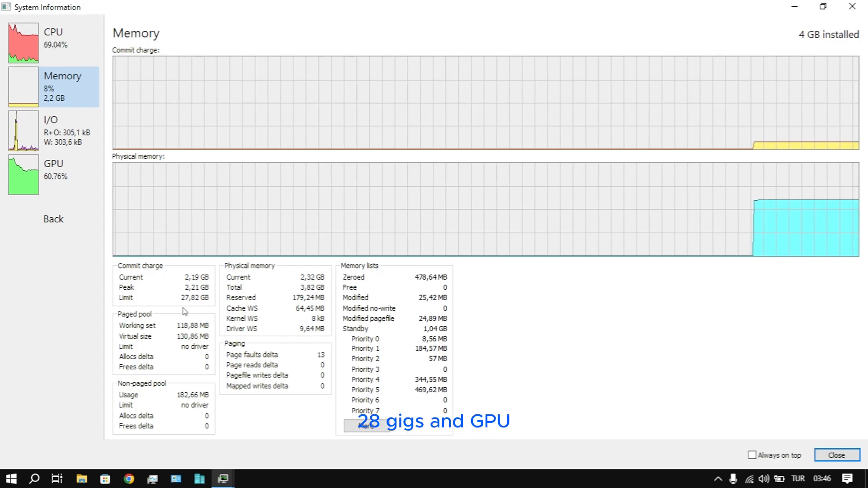
Compare the GPU's shared memory limit with the commit charge limit in Process Hacker's system information.
left_click(96, 190)
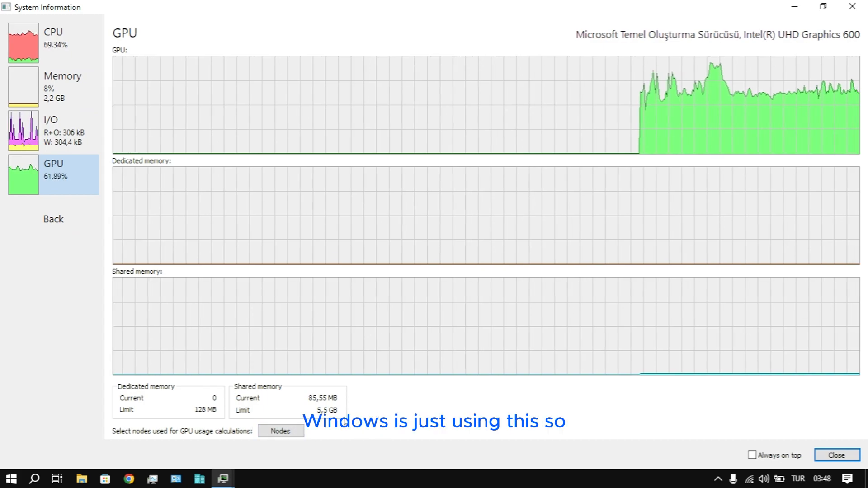
left_click(55, 81)
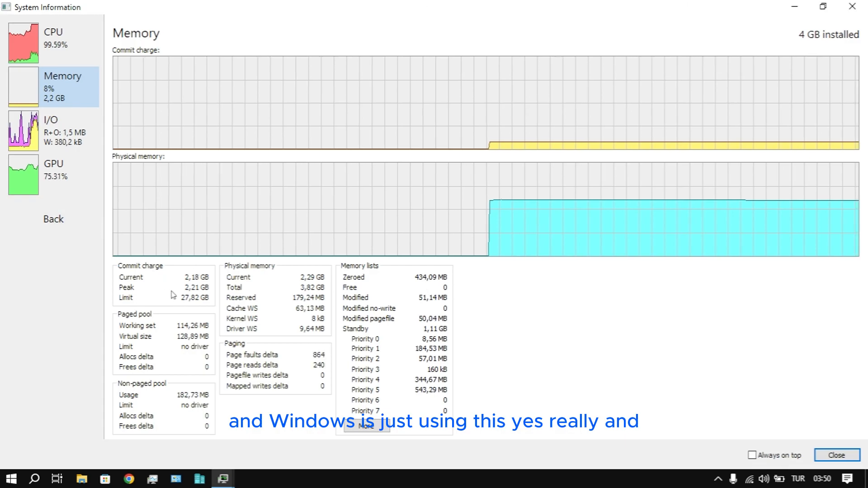
left_click(66, 188)
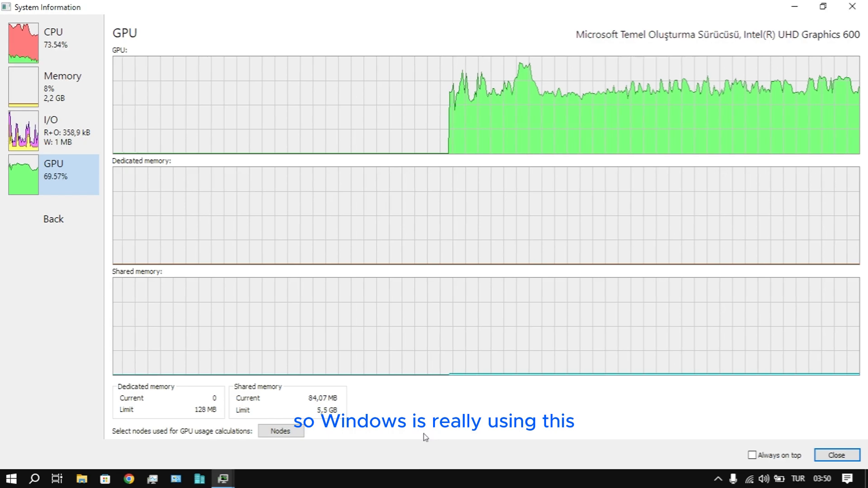
left_click(100, 81)
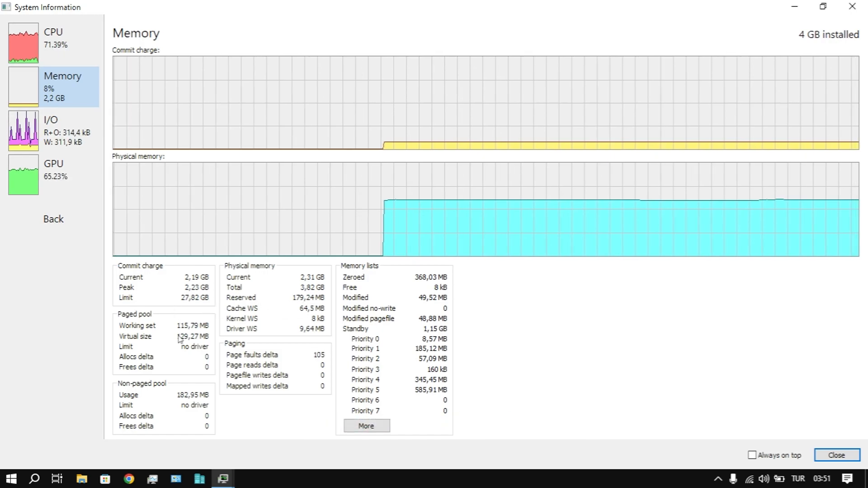
Go through the GPU, I/O and CPU graphs in the system information and return to the memory details.
left_click(54, 172)
left_click(63, 86)
left_click(81, 124)
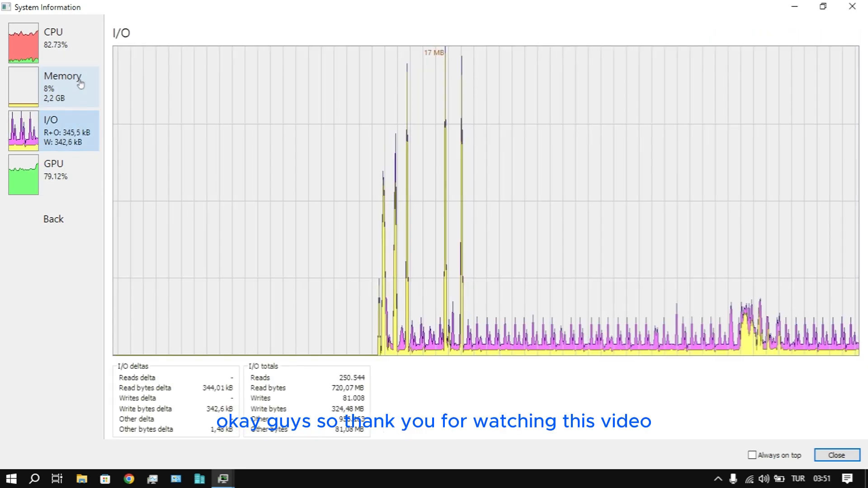
left_click(74, 56)
left_click(71, 83)
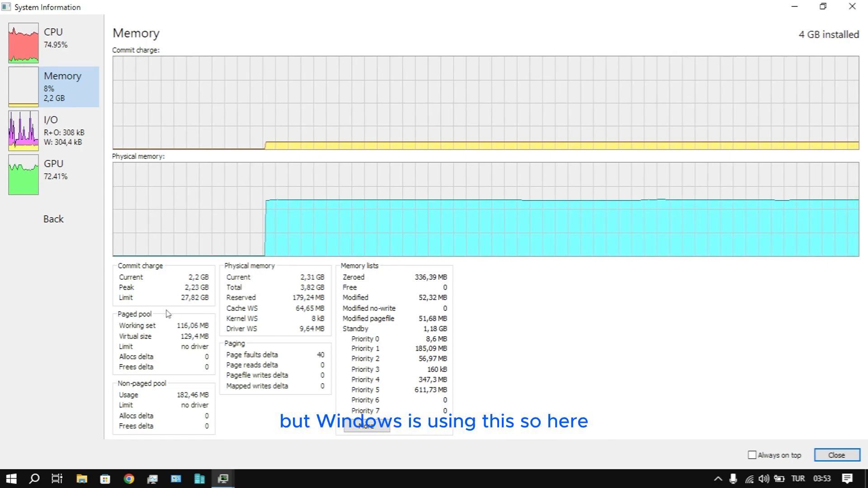
Examine the GPU's dedicated and shared memory limits once more against the memory's commit and physical totals.
left_click(55, 174)
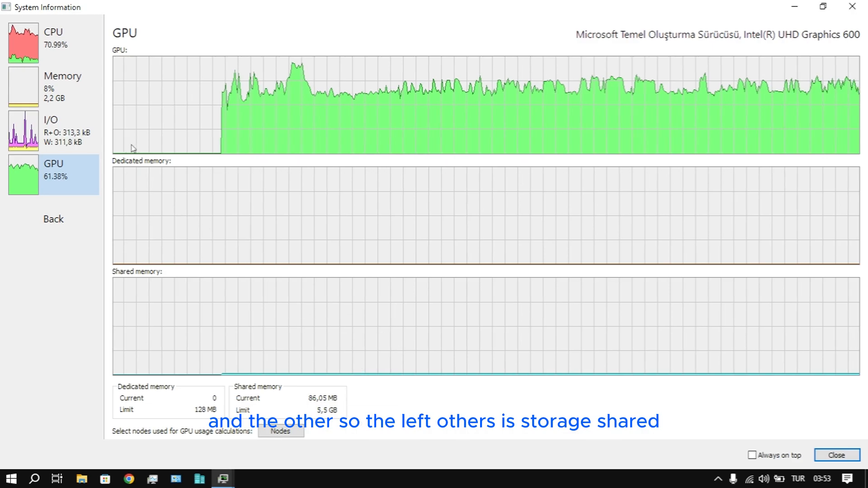
left_click(54, 86)
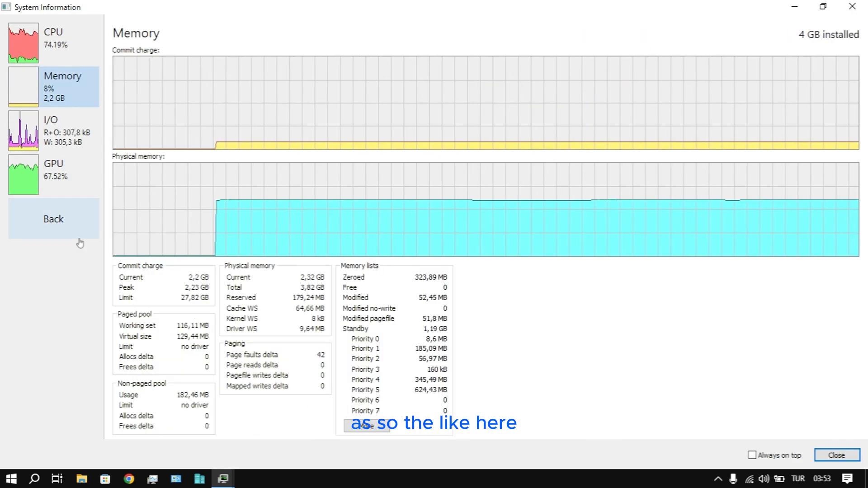
left_click(72, 221)
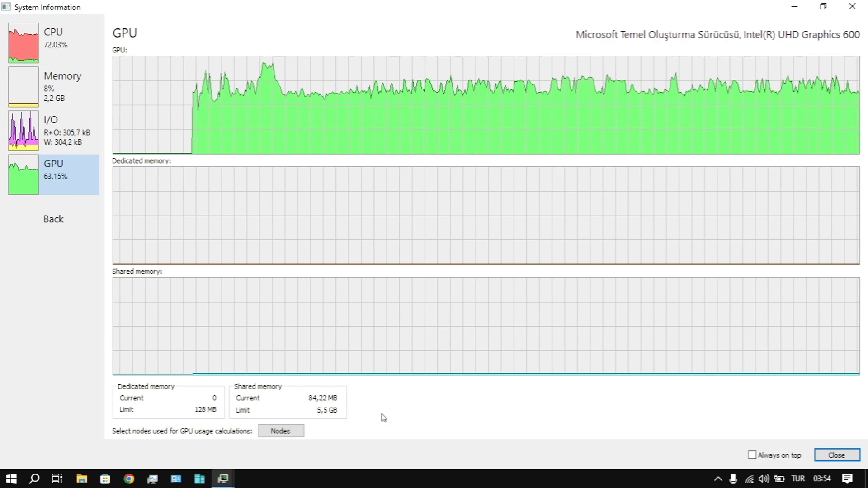
mouse_move(464, 369)
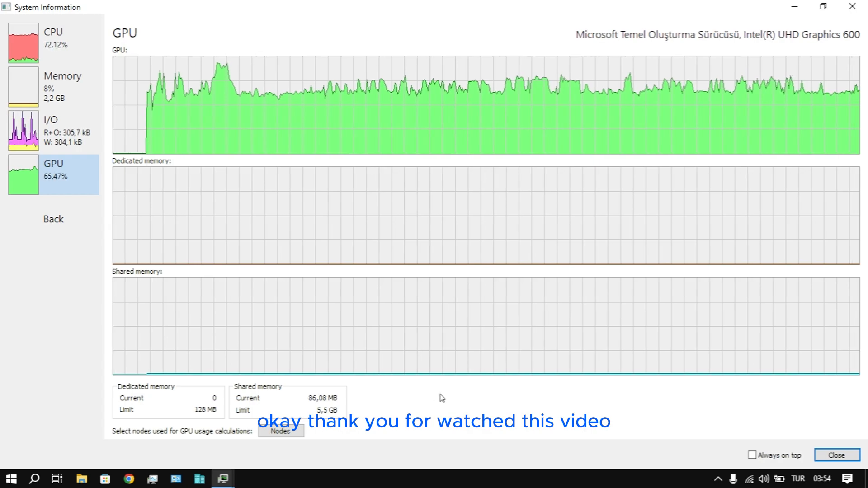
left_click(67, 96)
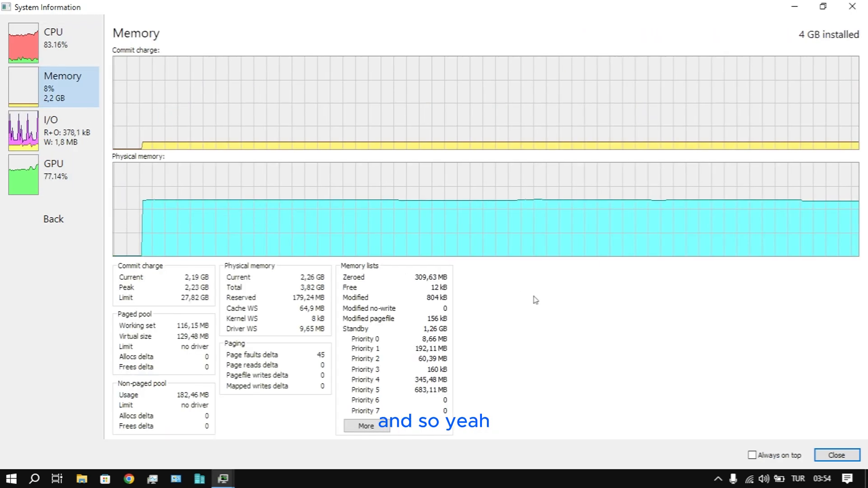